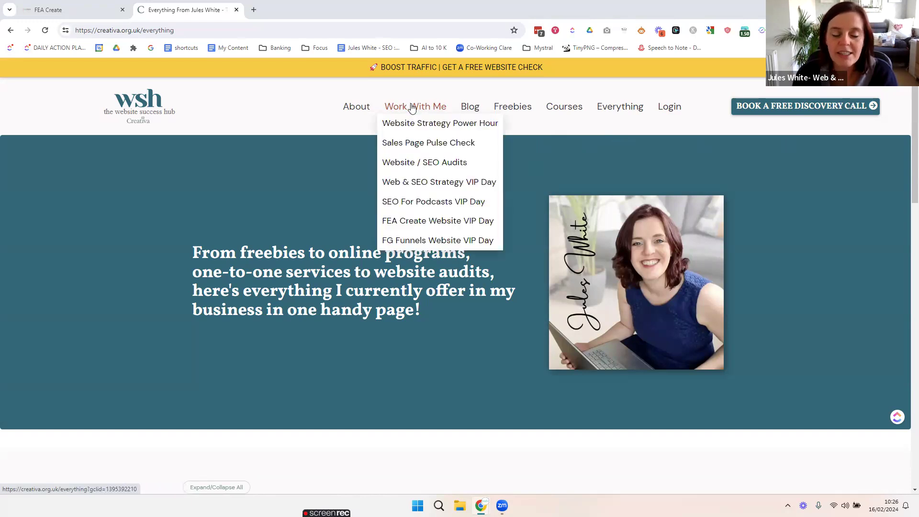
Review the live Everything page, including its navigation links and the full accordion list of offers and prices.
mouse_move(428, 105)
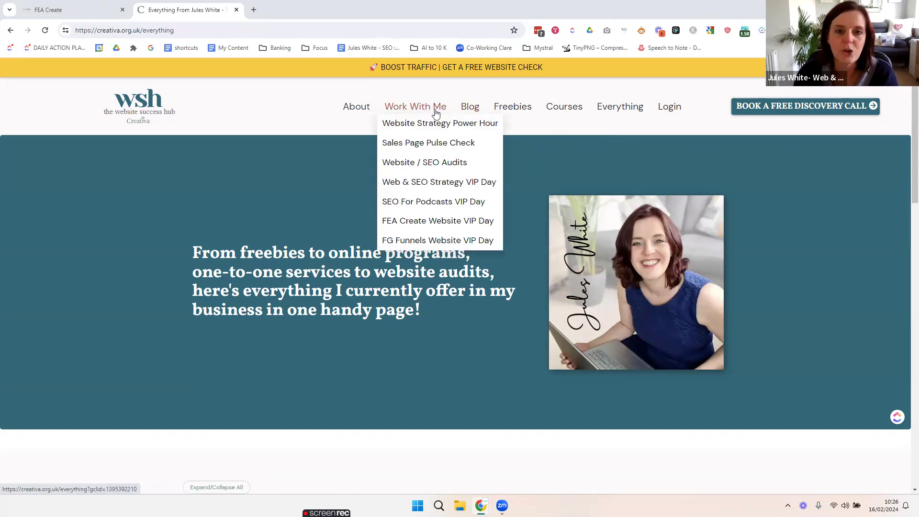
mouse_move(544, 110)
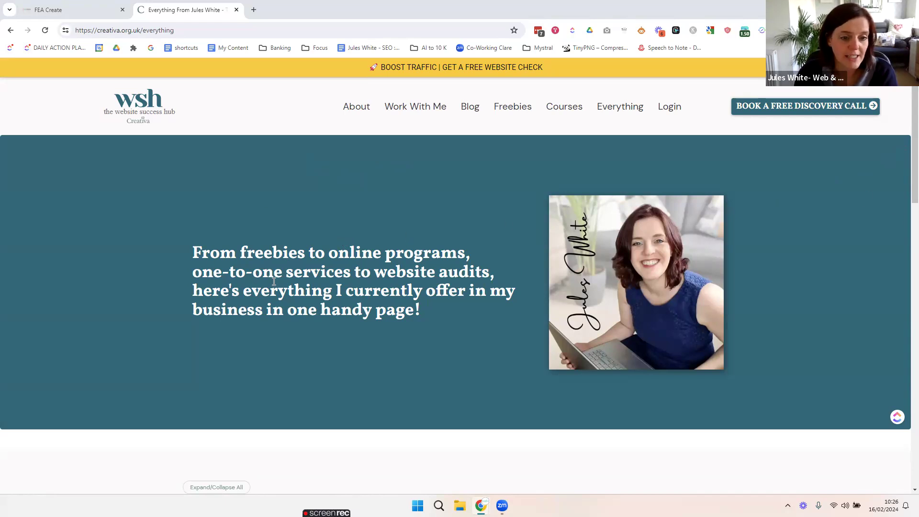
scroll(427, 321, down, 4)
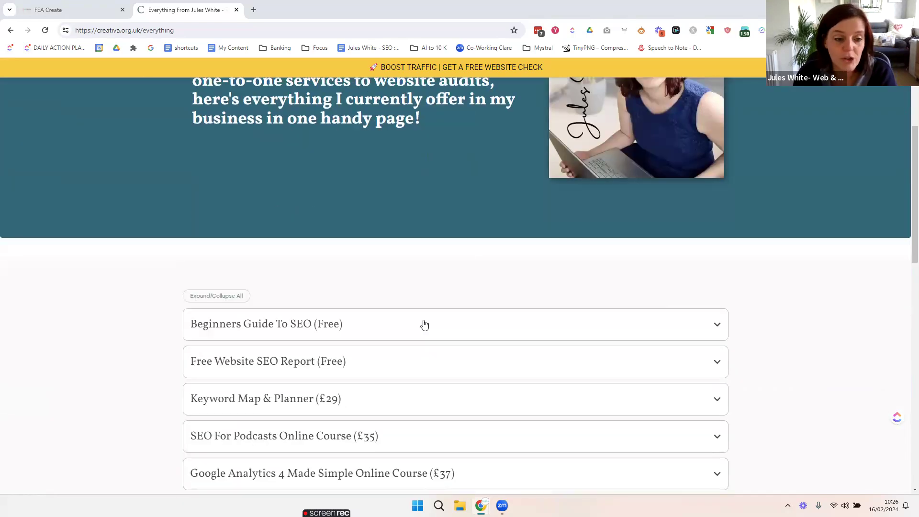
scroll(285, 331, down, 1)
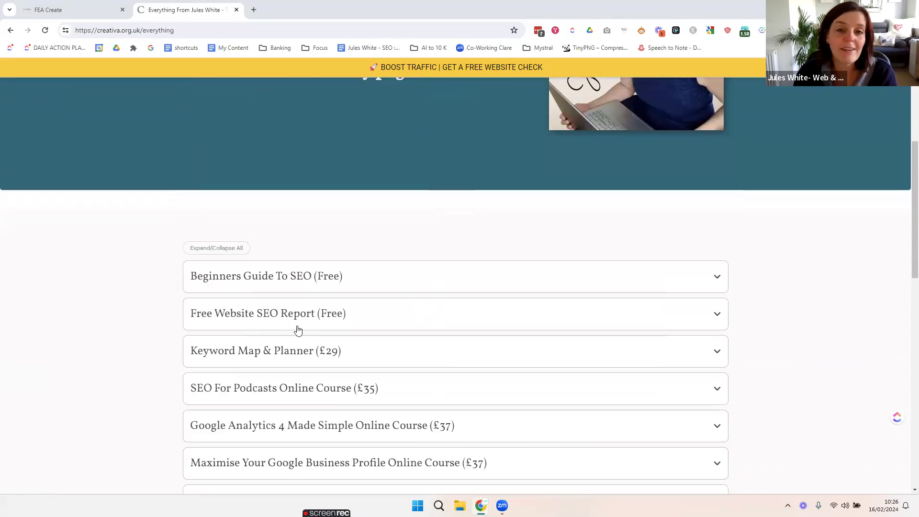
scroll(582, 274, down, 2)
scroll(400, 357, down, 3)
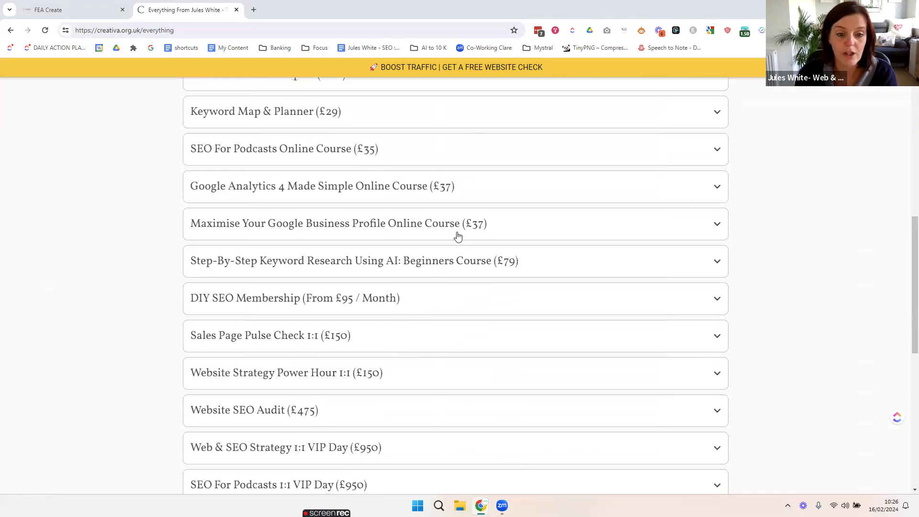
scroll(383, 357, down, 2)
scroll(379, 364, up, 3)
scroll(338, 158, up, 1)
scroll(328, 167, up, 2)
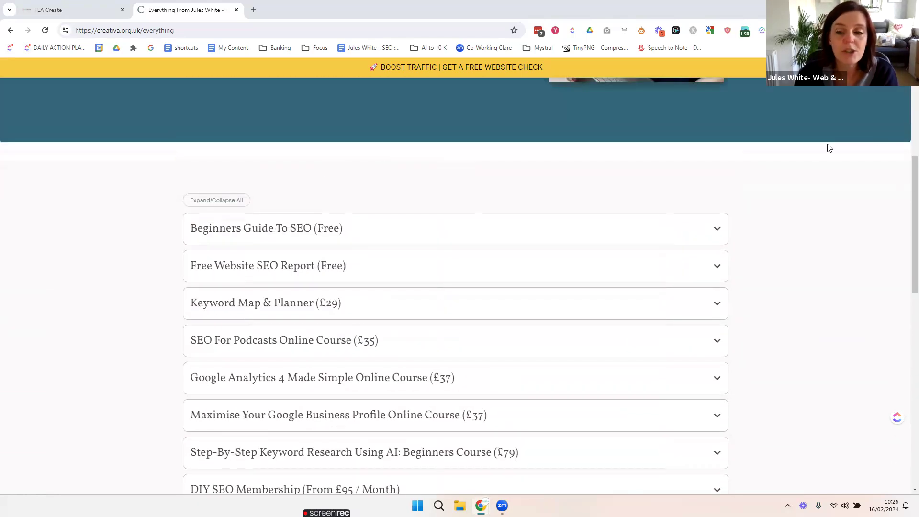
scroll(814, 145, up, 6)
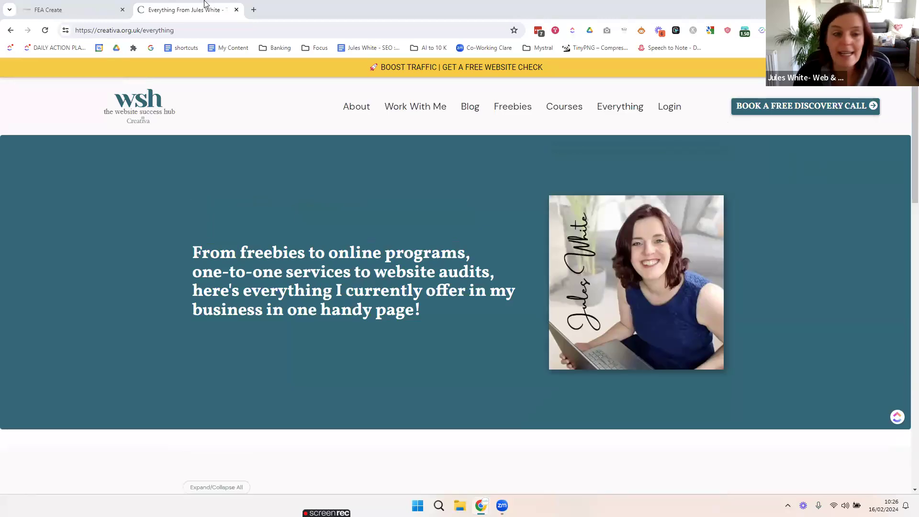
Switch to the FEA Create page builder and look over the Everything page from the hero section to the last offer.
click(67, 10)
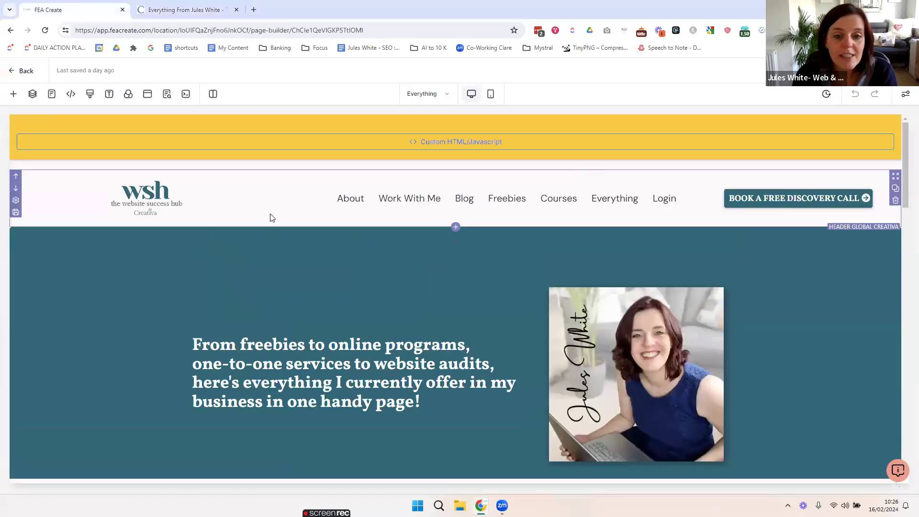
scroll(482, 292, down, 1)
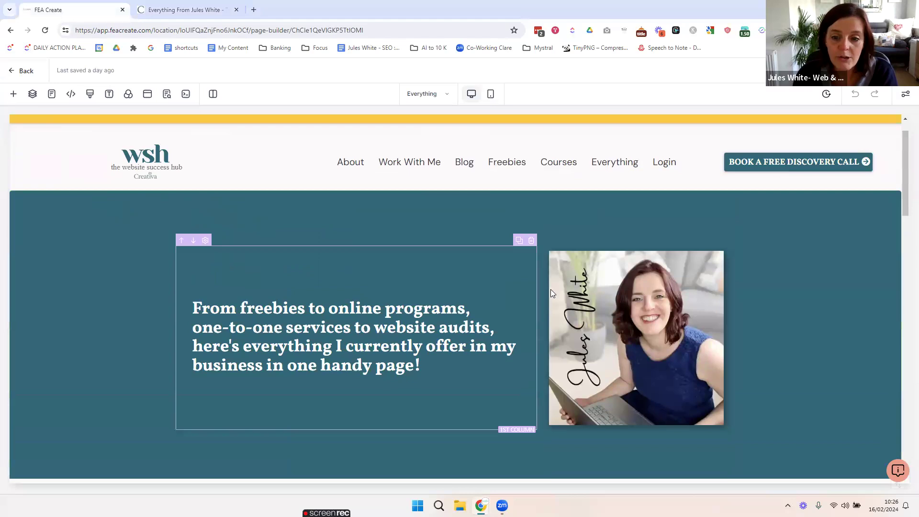
scroll(733, 282, down, 3)
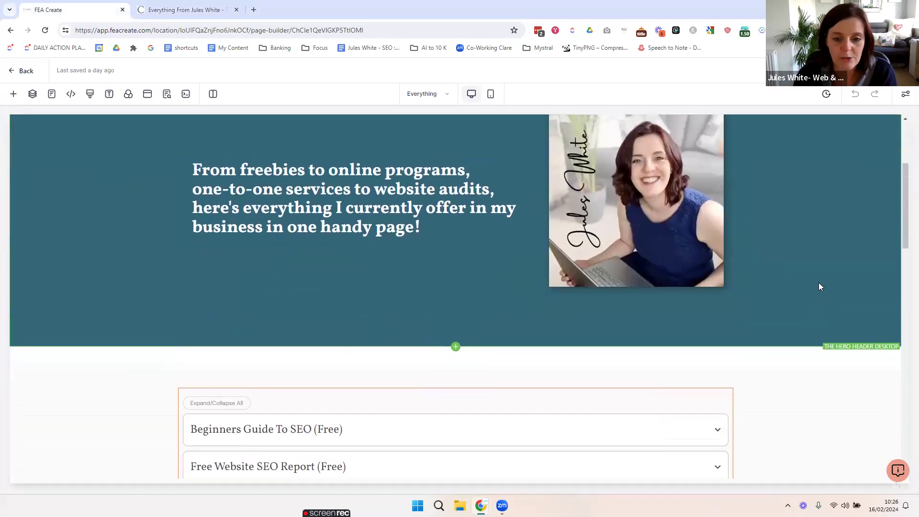
scroll(820, 287, up, 1)
scroll(818, 285, up, 1)
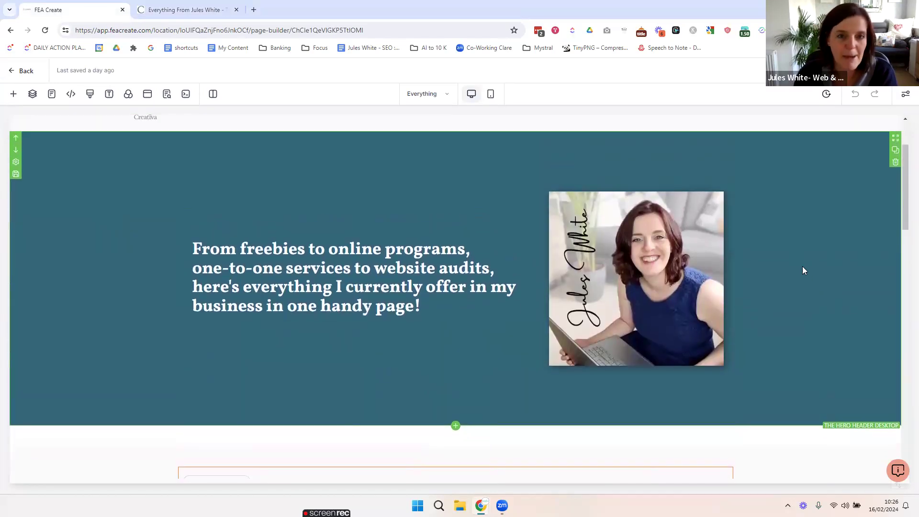
scroll(803, 266, up, 1)
scroll(803, 266, down, 4)
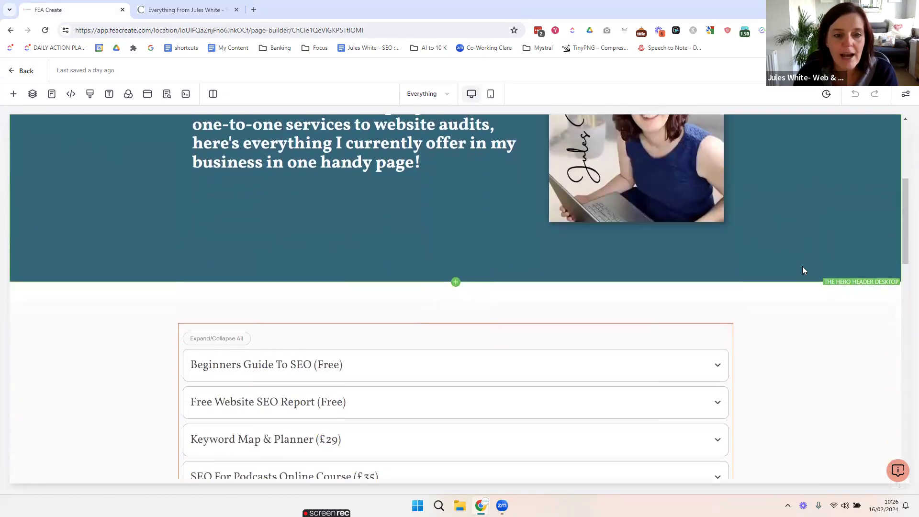
scroll(803, 267, up, 2)
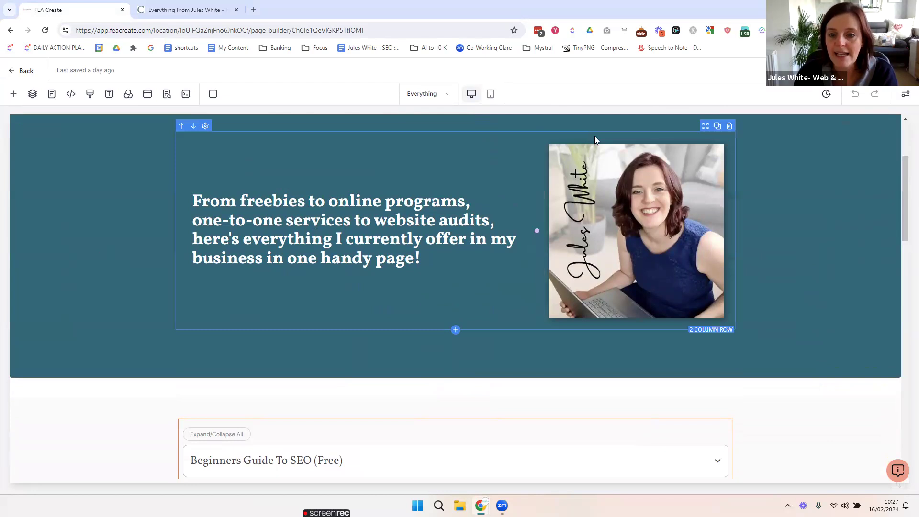
scroll(598, 314, down, 1)
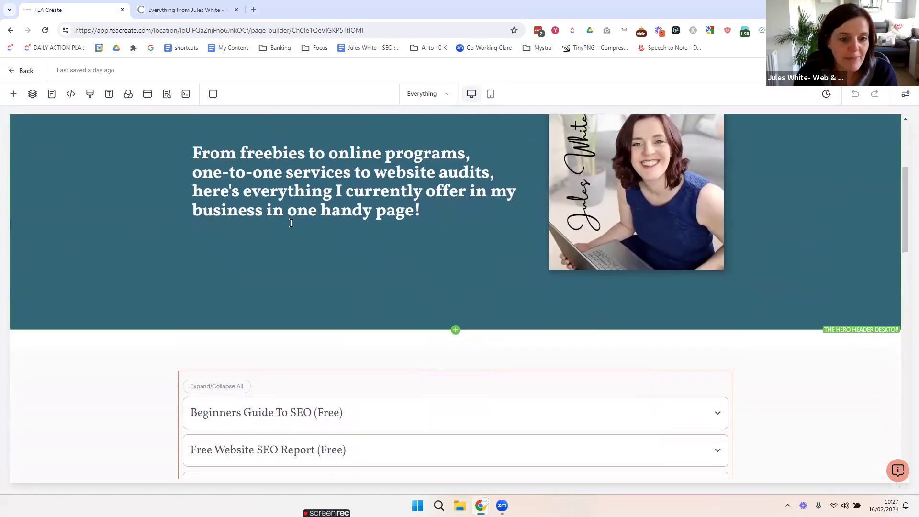
scroll(447, 261, down, 3)
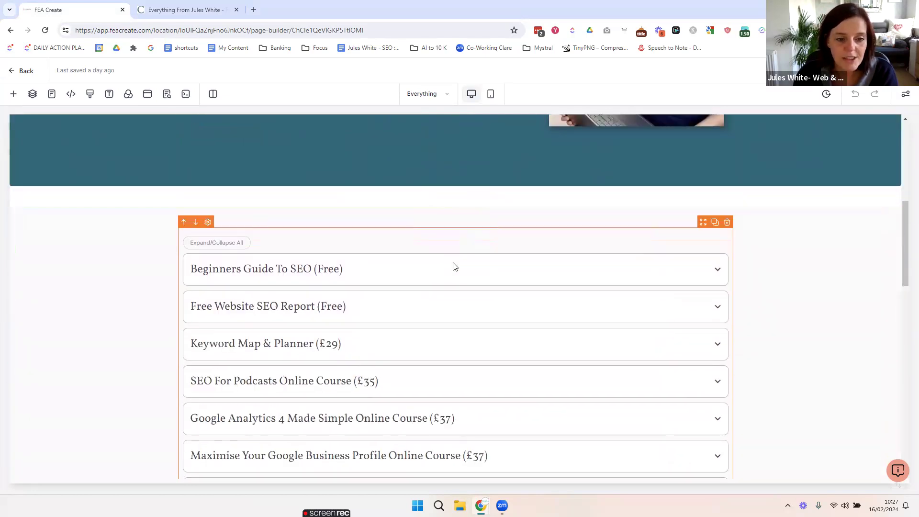
scroll(538, 283, down, 8)
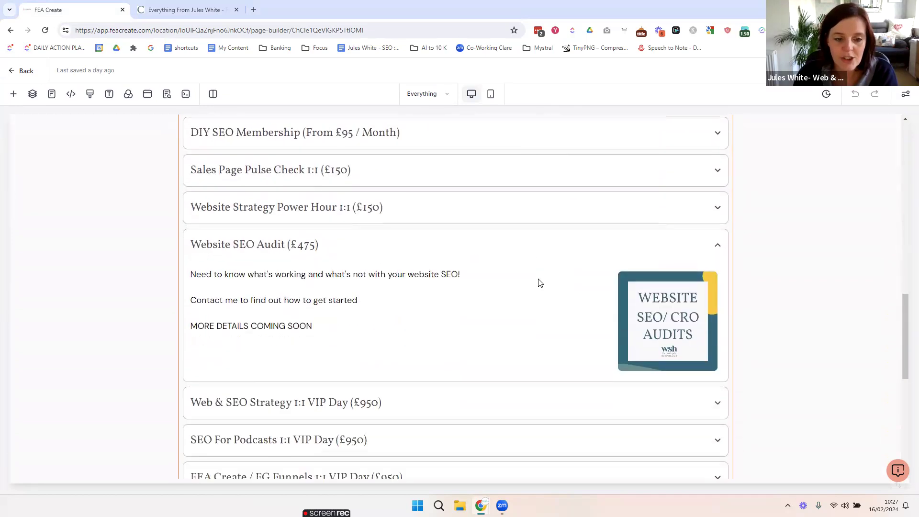
scroll(538, 283, down, 4)
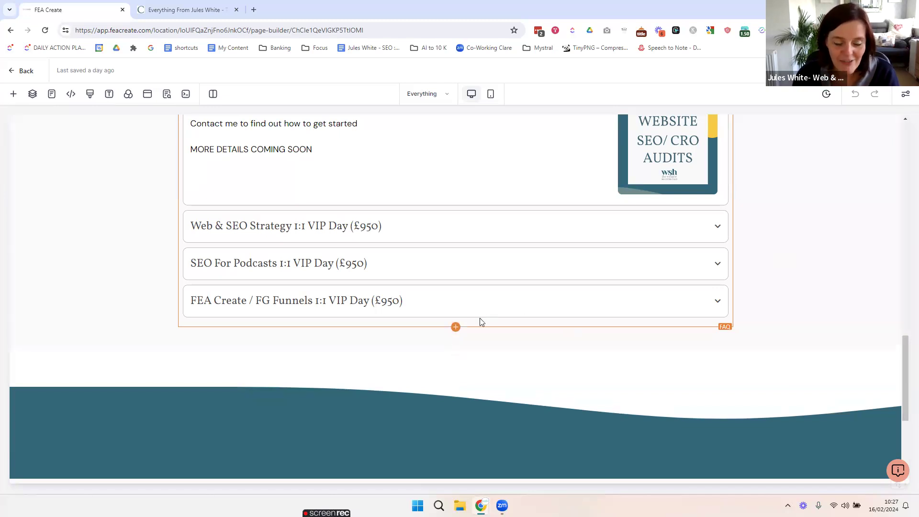
scroll(707, 221, up, 6)
scroll(707, 221, up, 5)
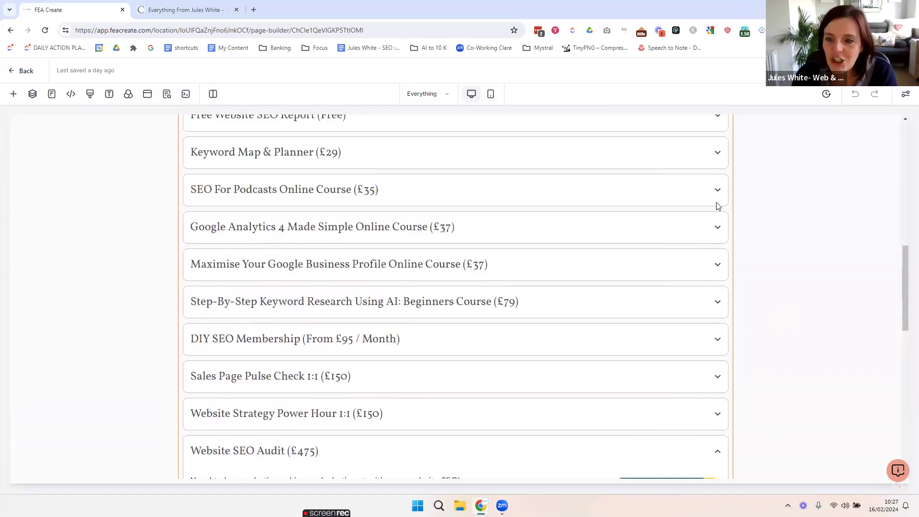
Open the settings of the FAQ element that holds the offers and compare its list items with the accordion titles.
click(646, 195)
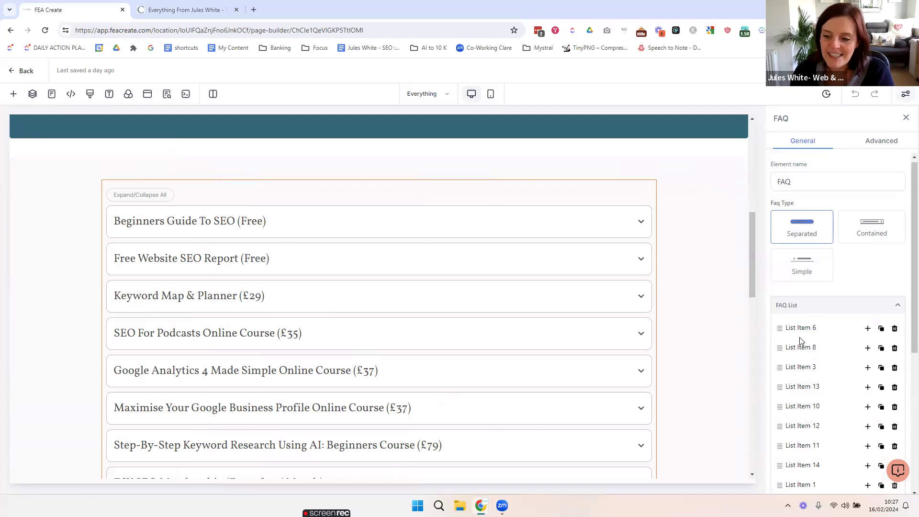
scroll(804, 363, down, 3)
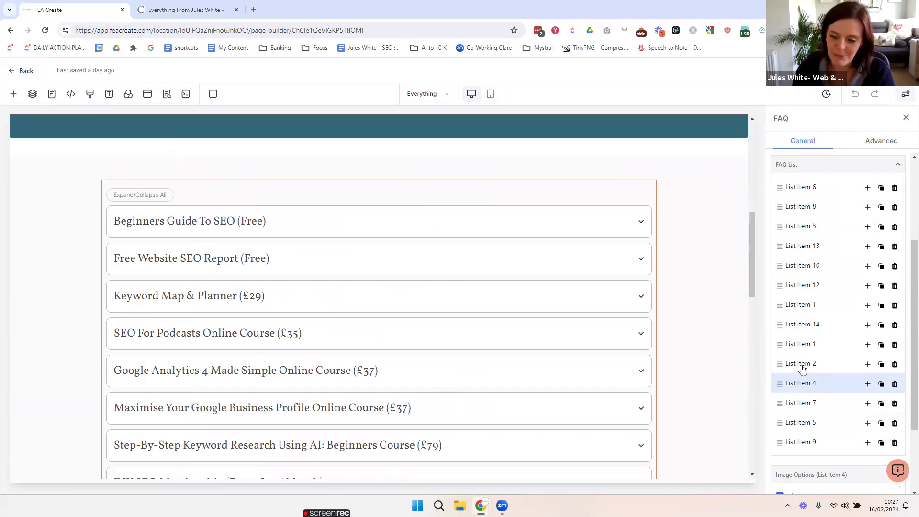
scroll(803, 368, up, 3)
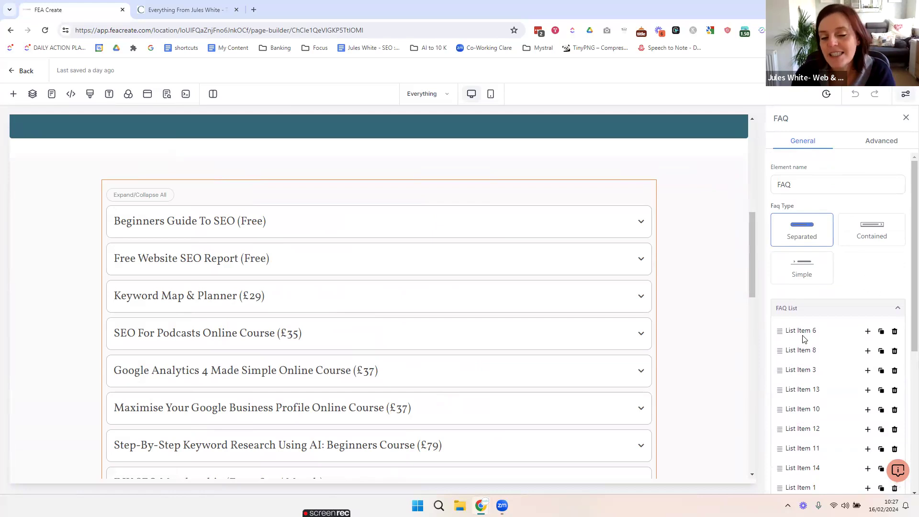
scroll(273, 390, down, 2)
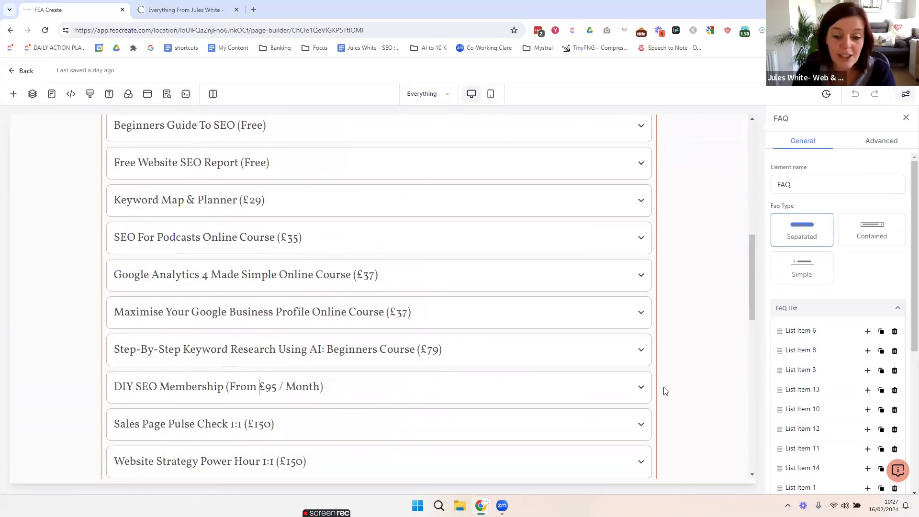
drag(292, 389, 206, 387)
click(365, 386)
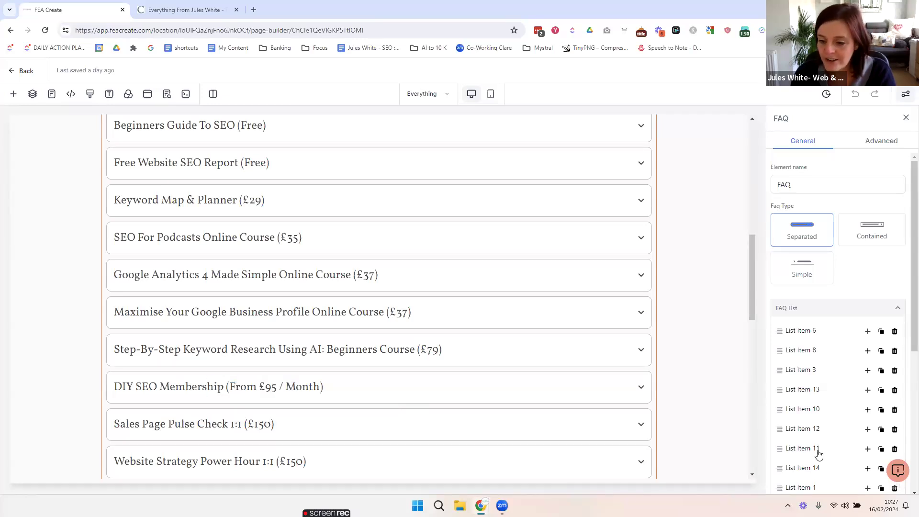
Examine the FAQ element's general settings, covering the full item list and the image options of List Item 4.
scroll(814, 431, down, 3)
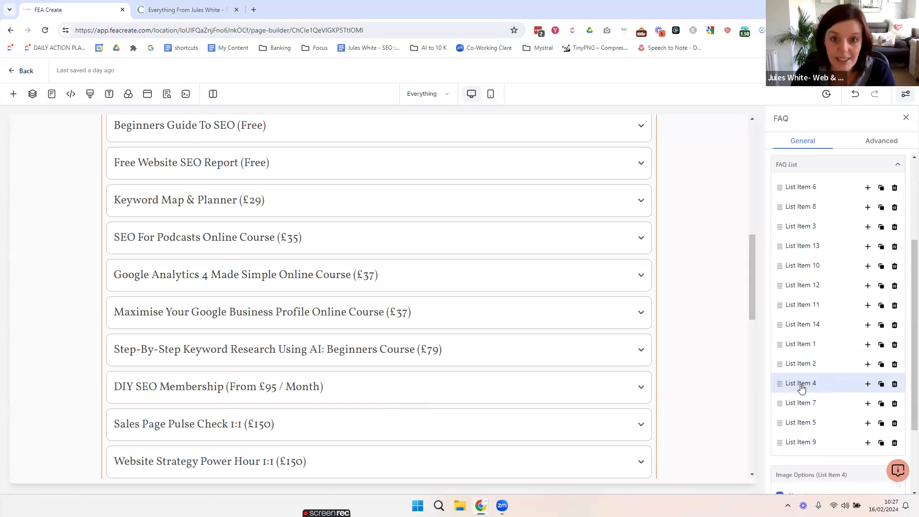
scroll(802, 389, down, 3)
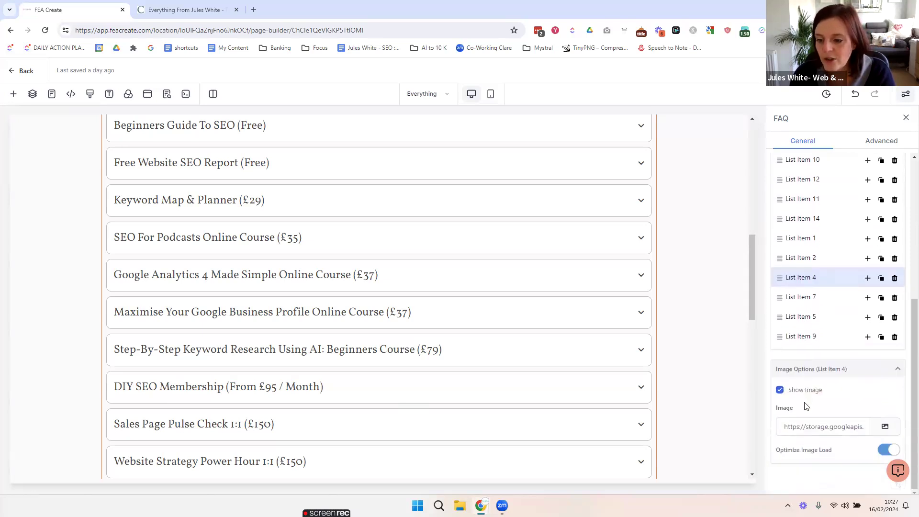
scroll(807, 399, up, 5)
scroll(808, 407, down, 4)
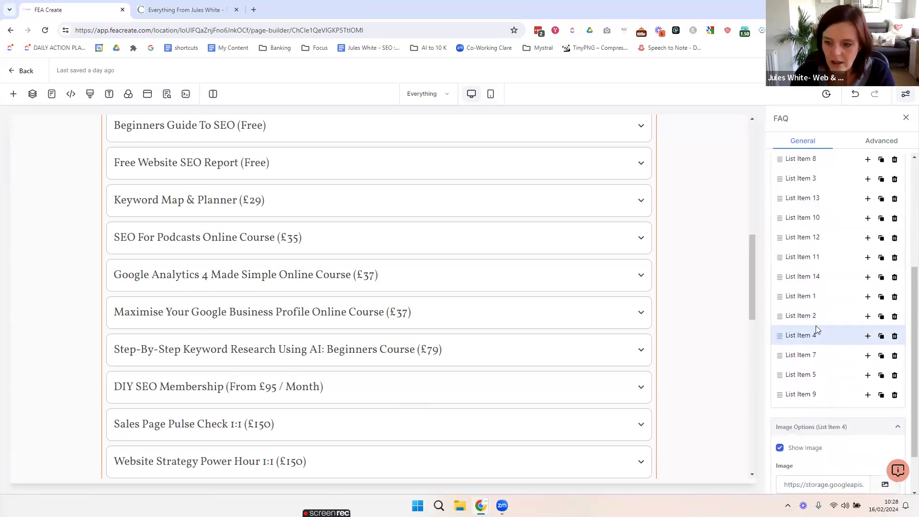
scroll(843, 349, up, 4)
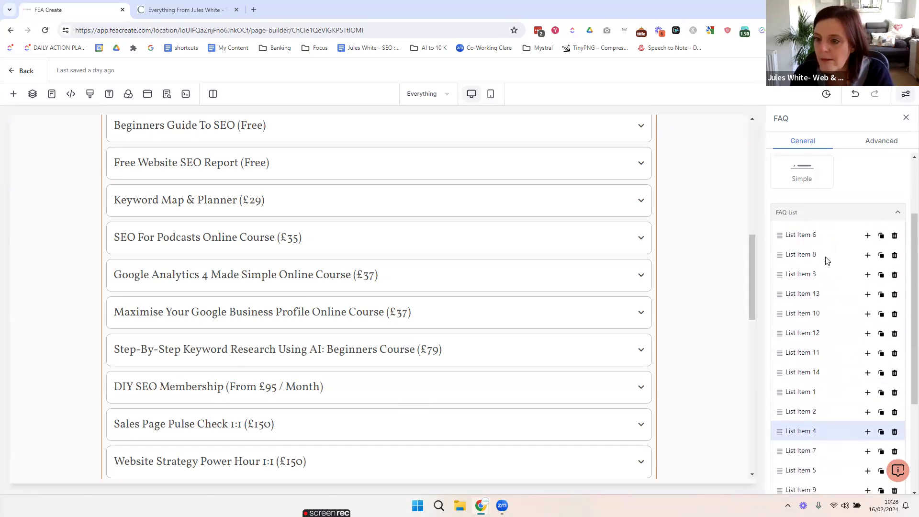
scroll(830, 203, down, 5)
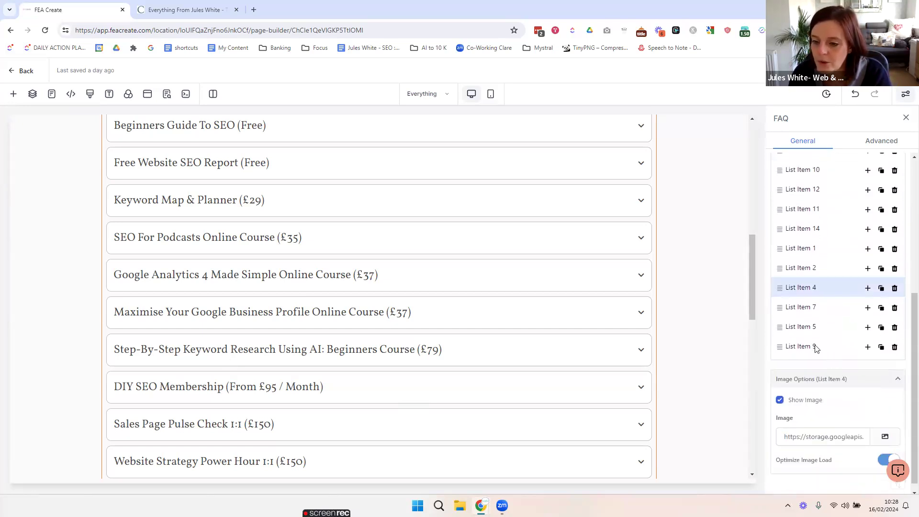
Look through the FAQ element's advanced settings for icons, expand and collapse behaviour, colours, fonts and spacing.
click(879, 140)
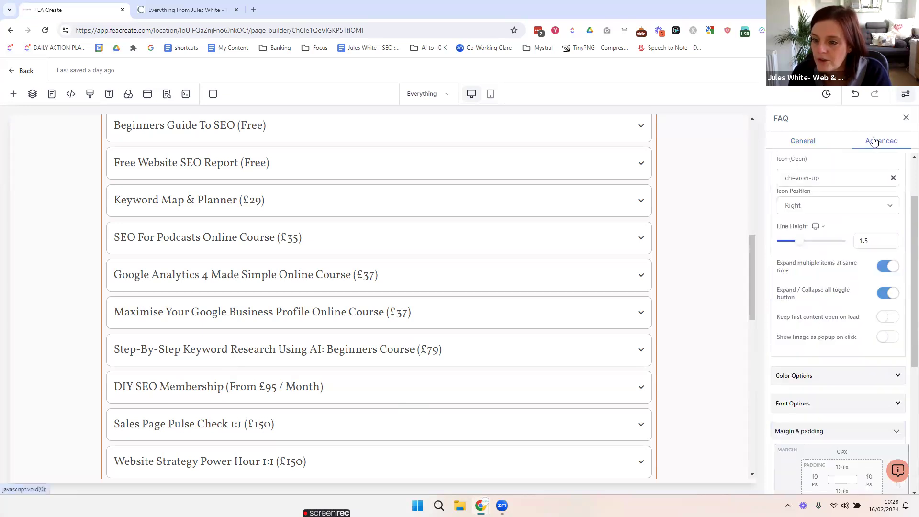
scroll(850, 348, down, 4)
scroll(852, 339, up, 6)
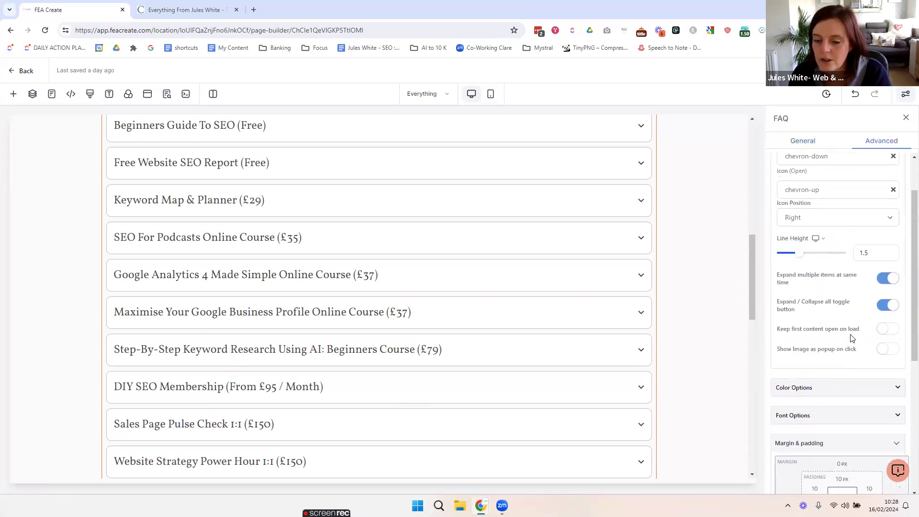
Select List Item 4, the Website SEO Audit entry, in the FAQ's general settings and bring up its image options.
click(803, 141)
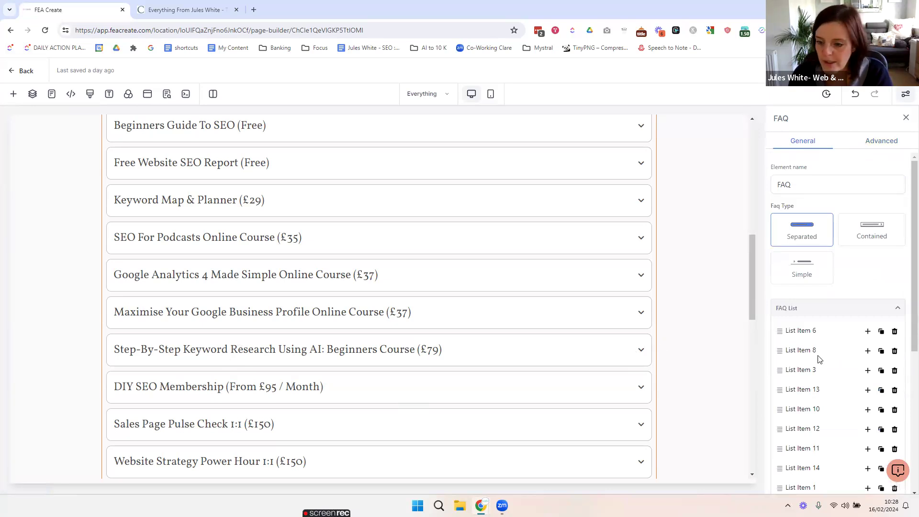
scroll(818, 359, down, 3)
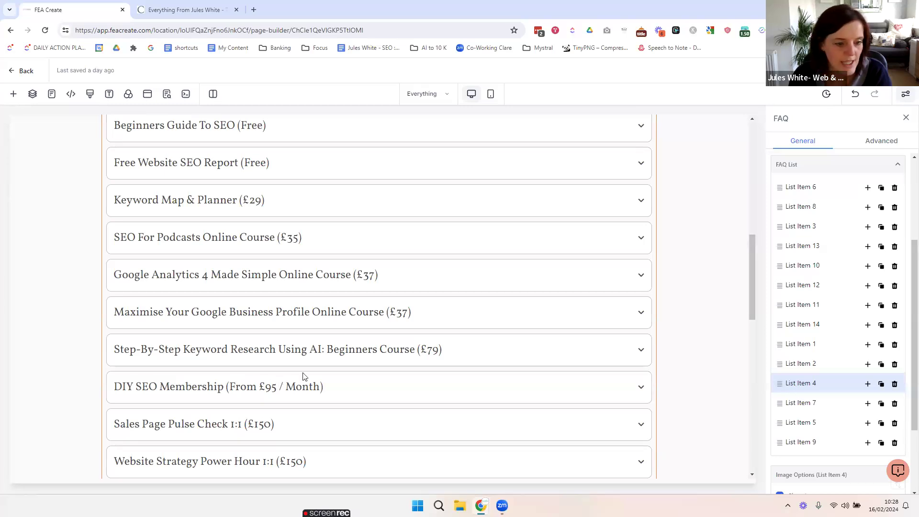
scroll(507, 349, down, 4)
click(804, 363)
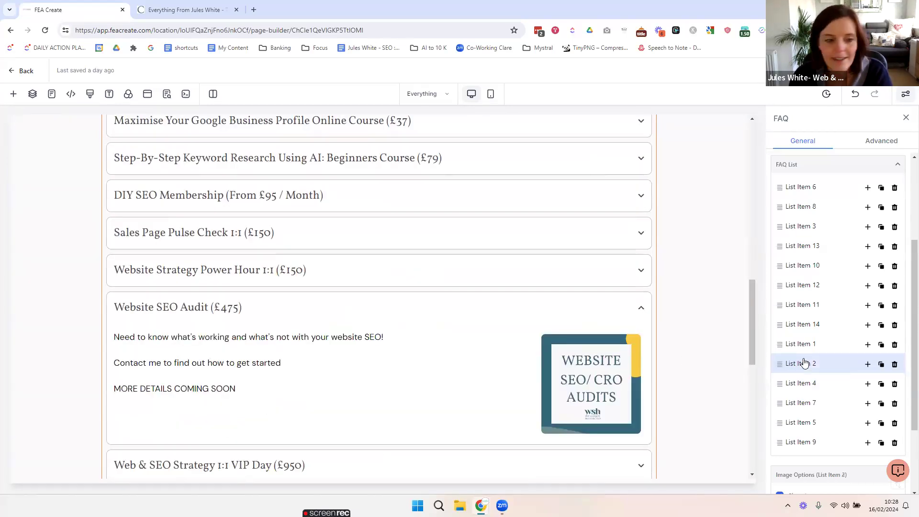
click(808, 385)
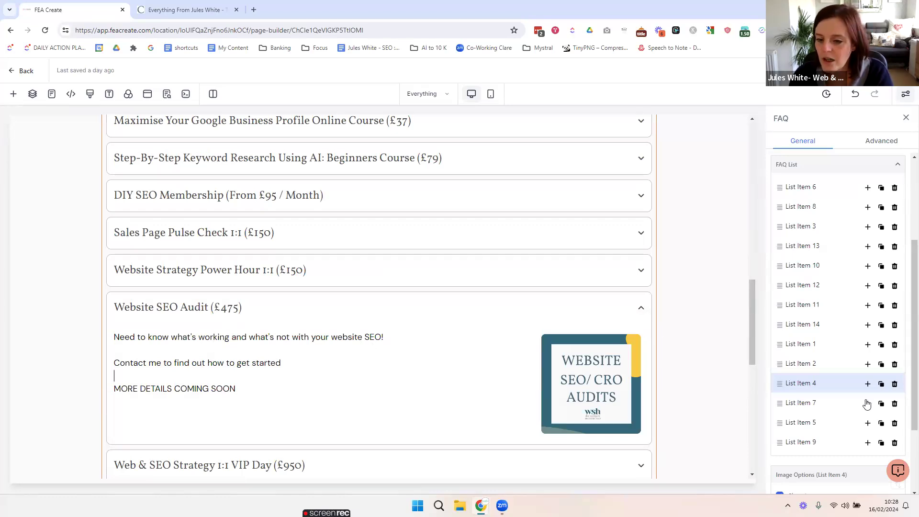
scroll(837, 371, down, 3)
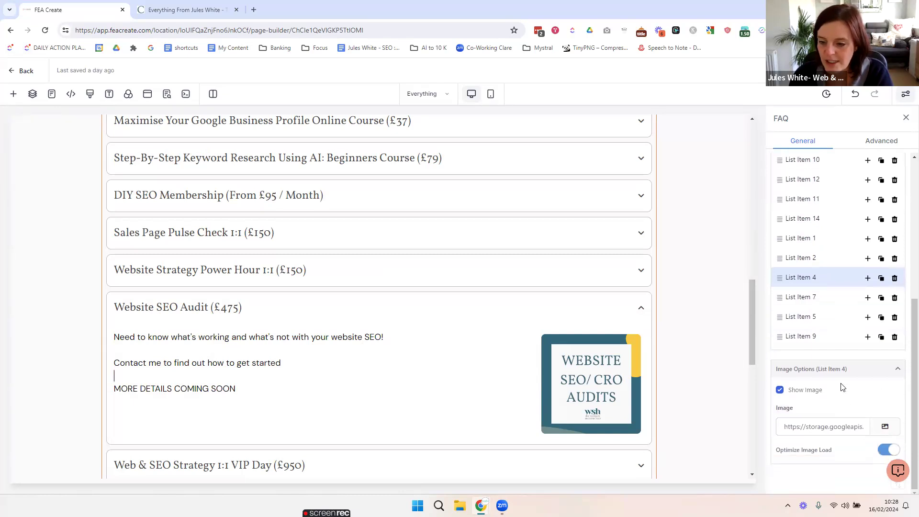
Add a new FAQ element directly below the existing offers accordion.
click(830, 426)
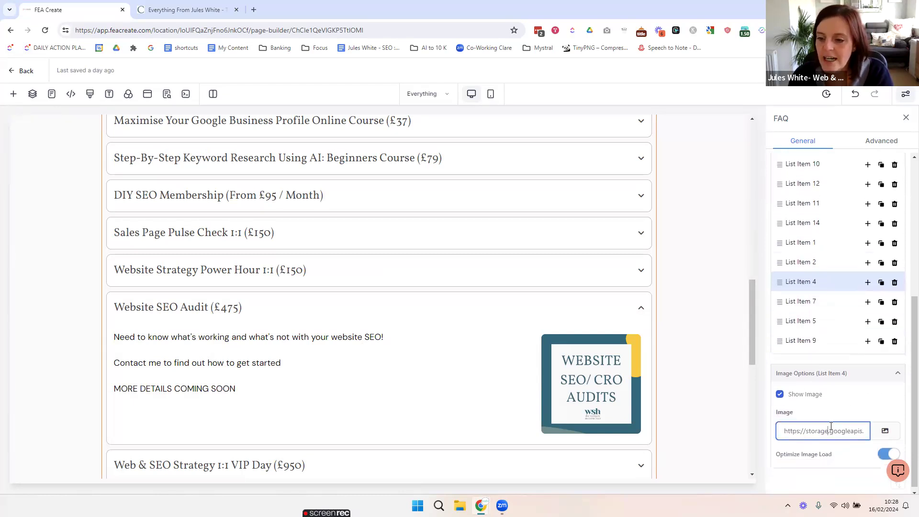
scroll(831, 426, up, 3)
scroll(520, 355, down, 5)
scroll(522, 359, down, 1)
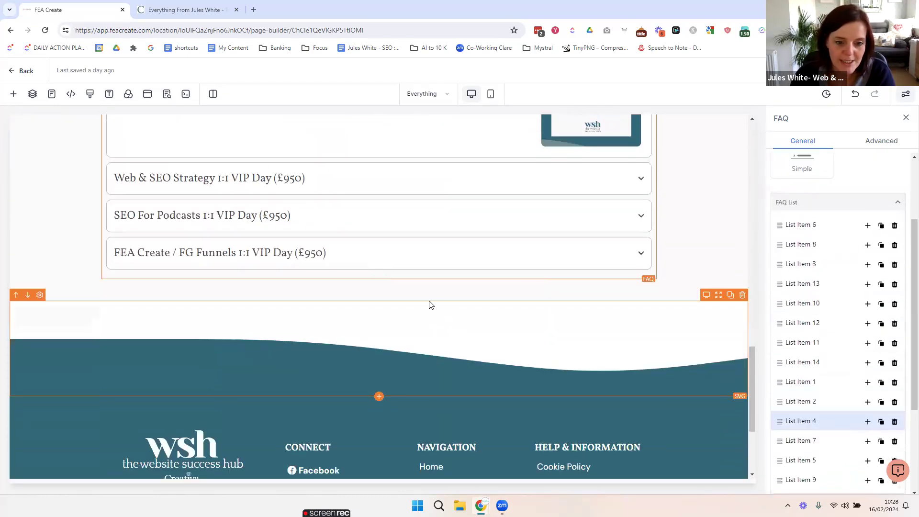
click(378, 281)
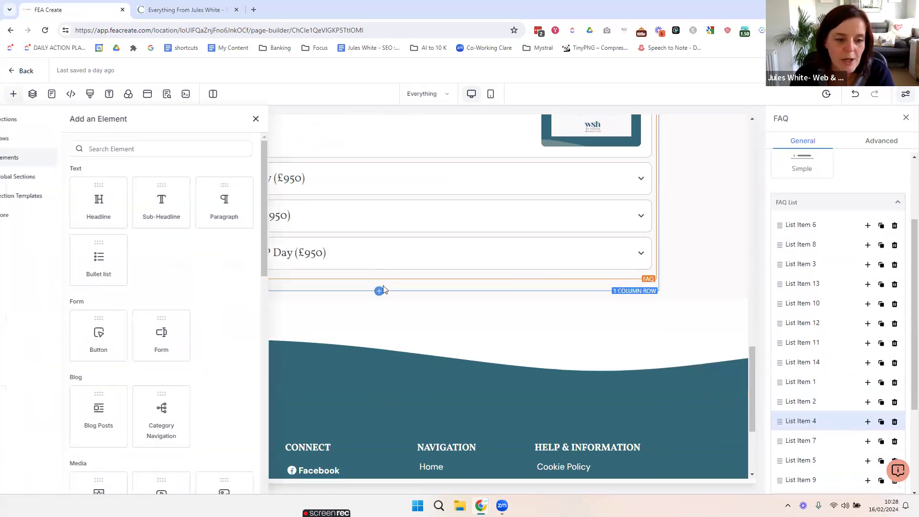
scroll(222, 345, down, 5)
scroll(213, 356, down, 8)
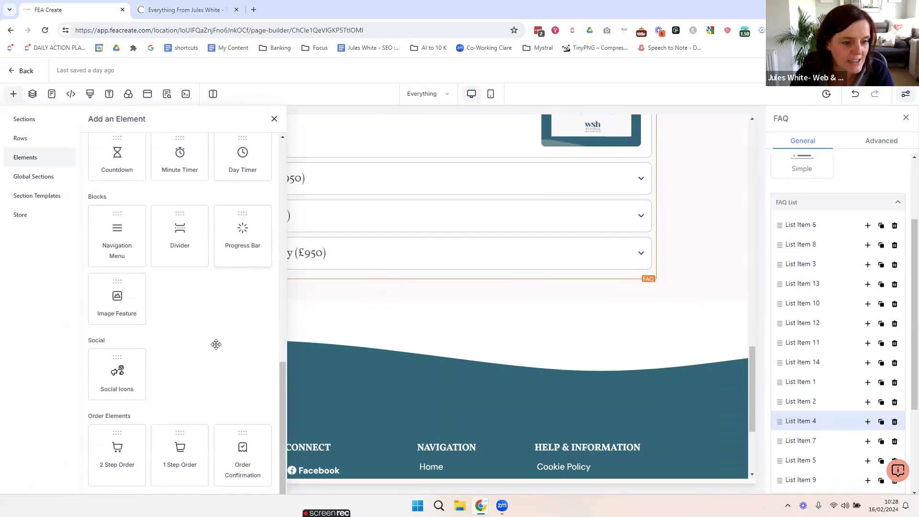
scroll(216, 348, up, 12)
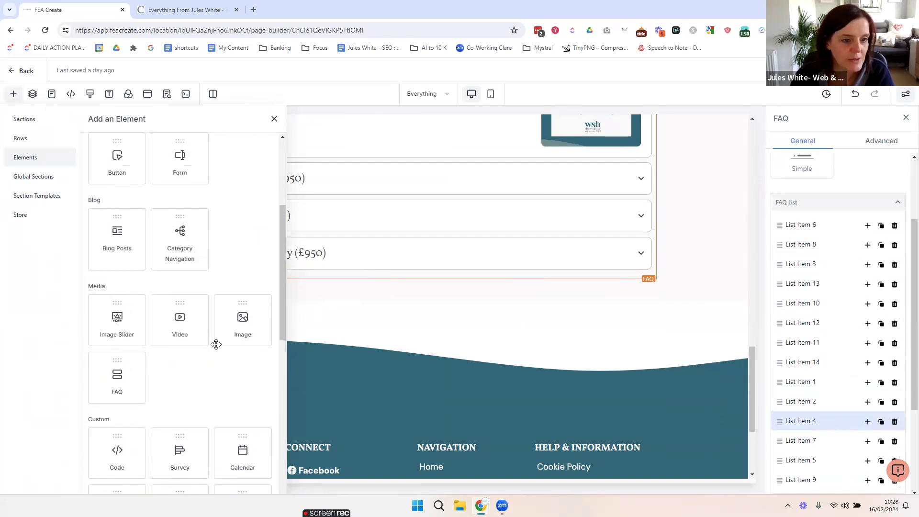
scroll(216, 344, up, 2)
scroll(216, 346, down, 5)
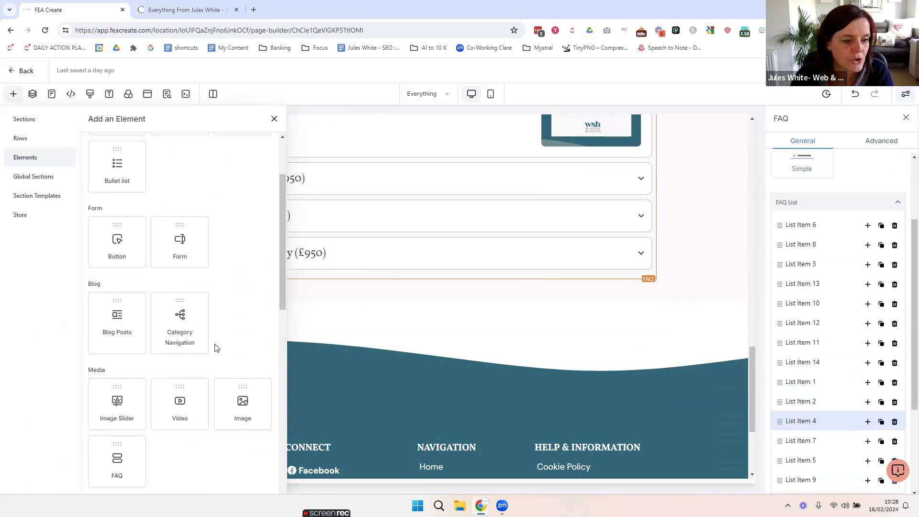
scroll(215, 348, down, 2)
drag(116, 269, 317, 290)
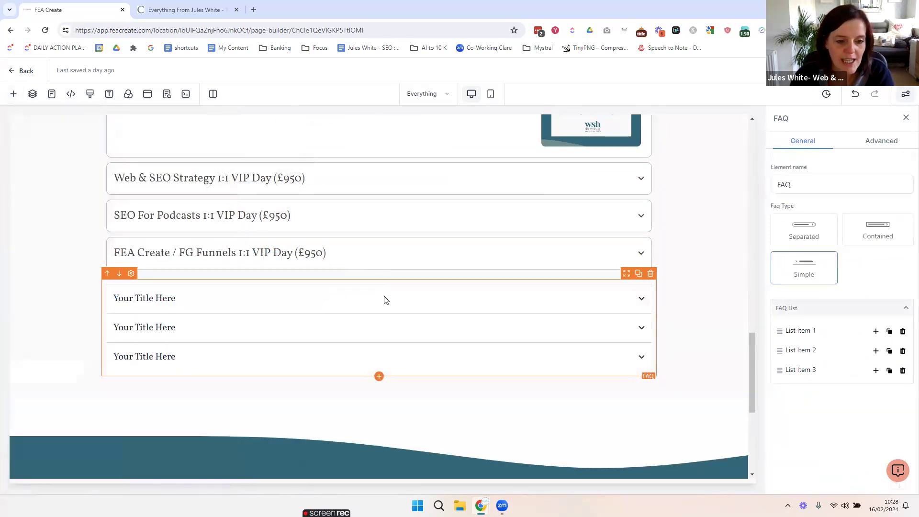
Delete List Items 2 and 3 from the new FAQ element and expand List Item 1 with its image options.
click(903, 353)
click(903, 352)
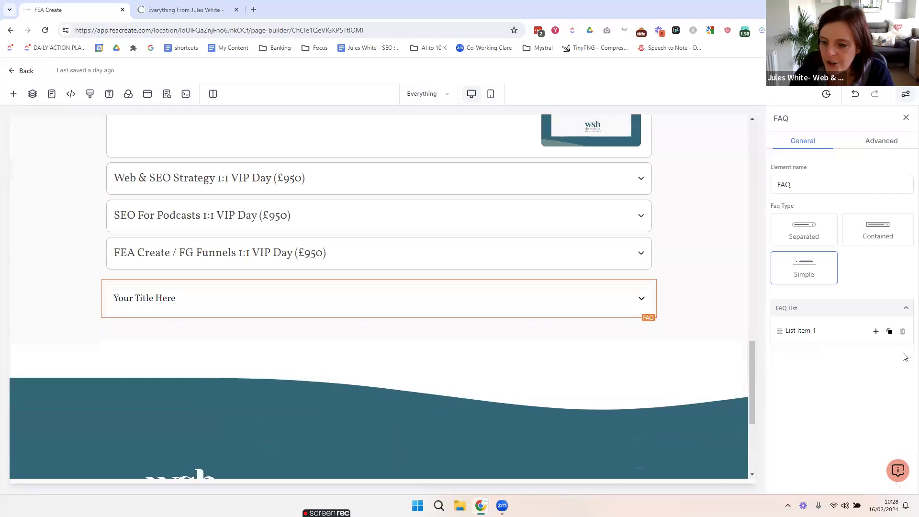
click(801, 336)
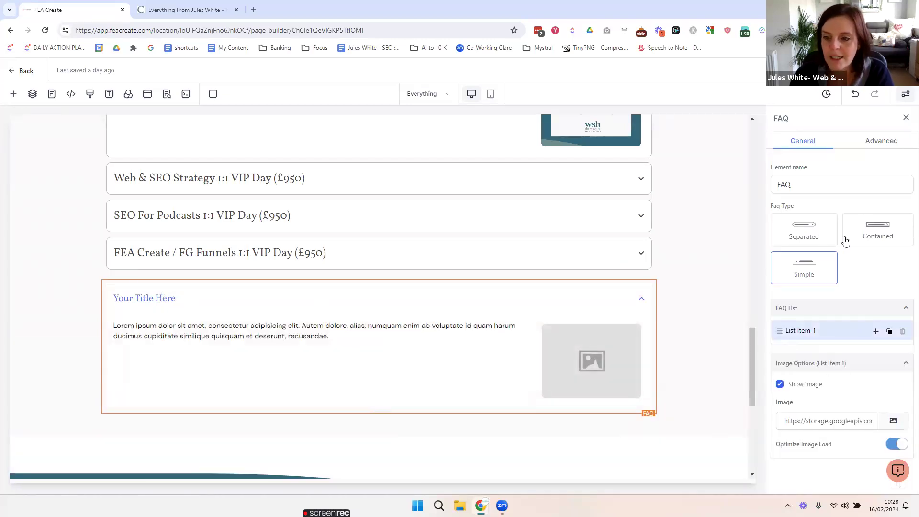
Compare the Separated and Contained types on the new FAQ element, and settle on Separated.
click(806, 231)
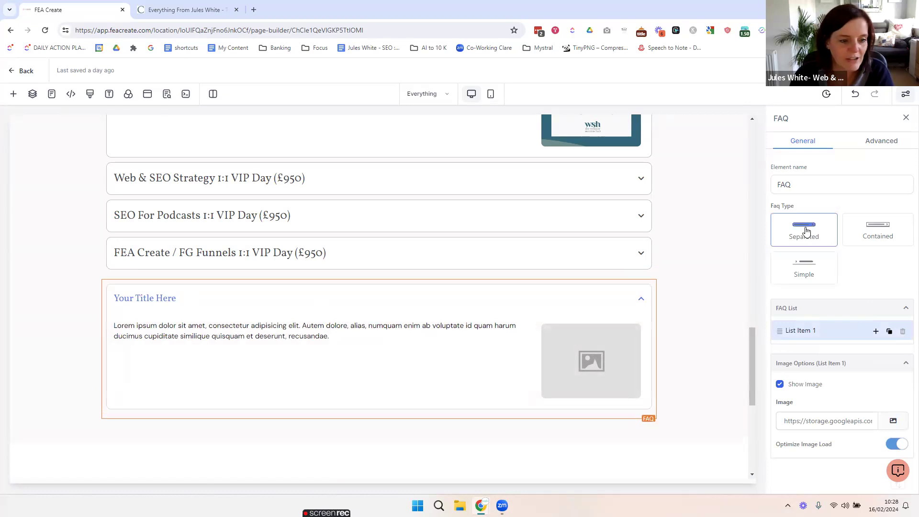
click(888, 229)
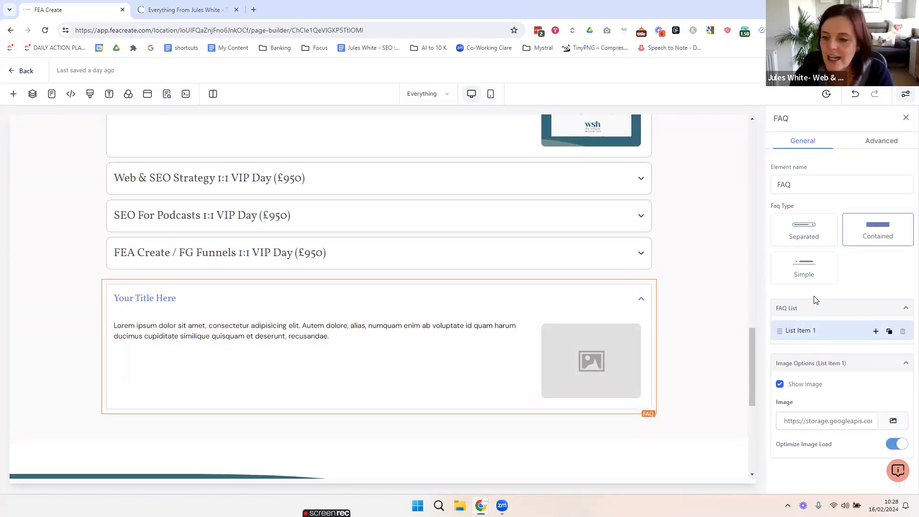
click(805, 230)
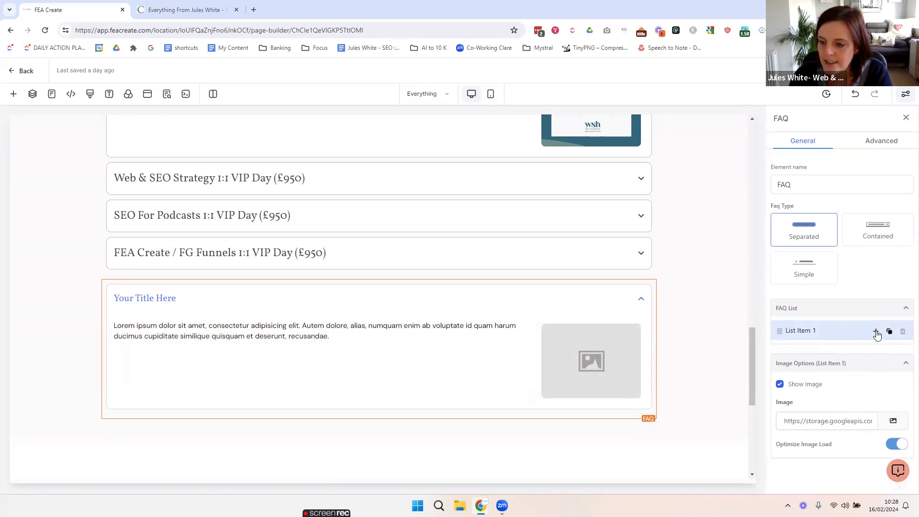
Duplicate List Item 1 to compare the Contained, Simple and Separated types with two items, and delete the duplicate.
click(889, 332)
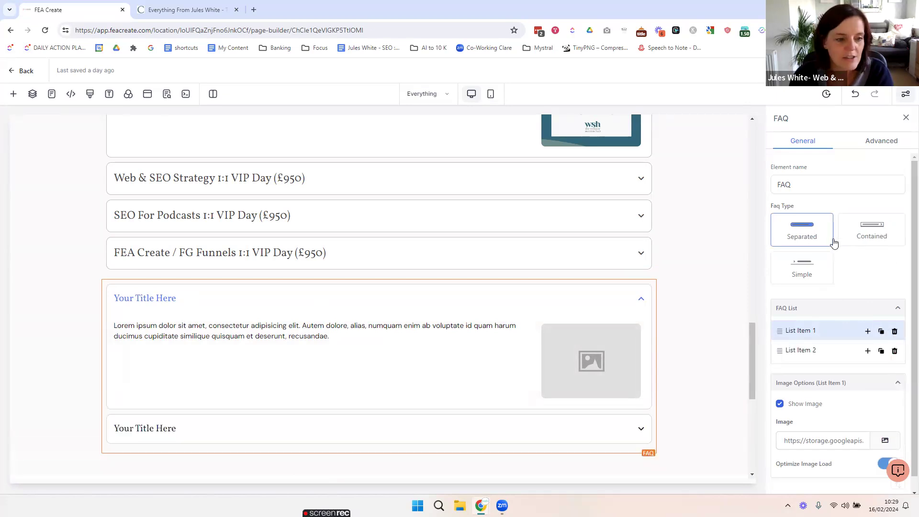
scroll(374, 366, down, 2)
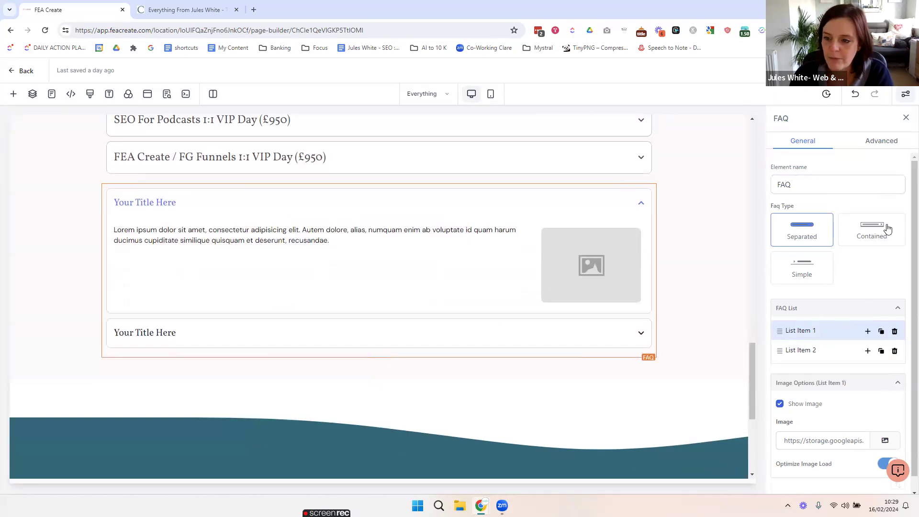
click(887, 229)
click(803, 269)
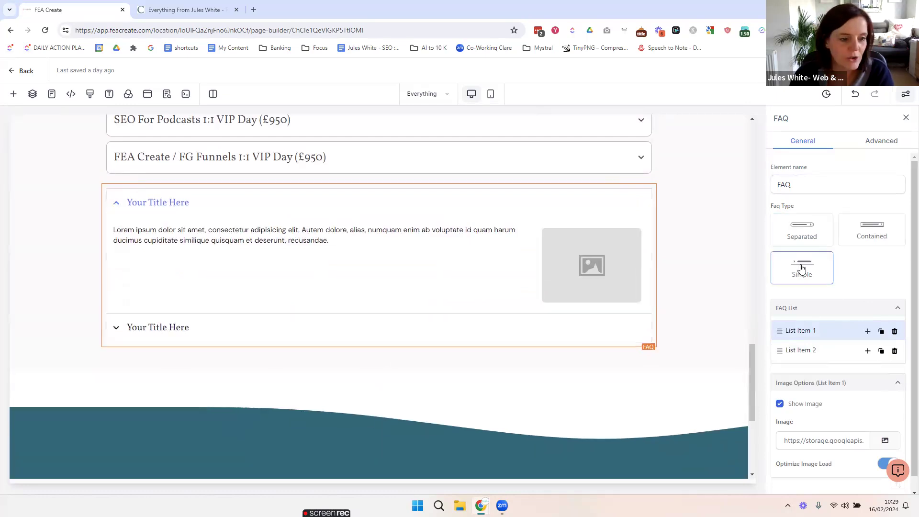
click(811, 230)
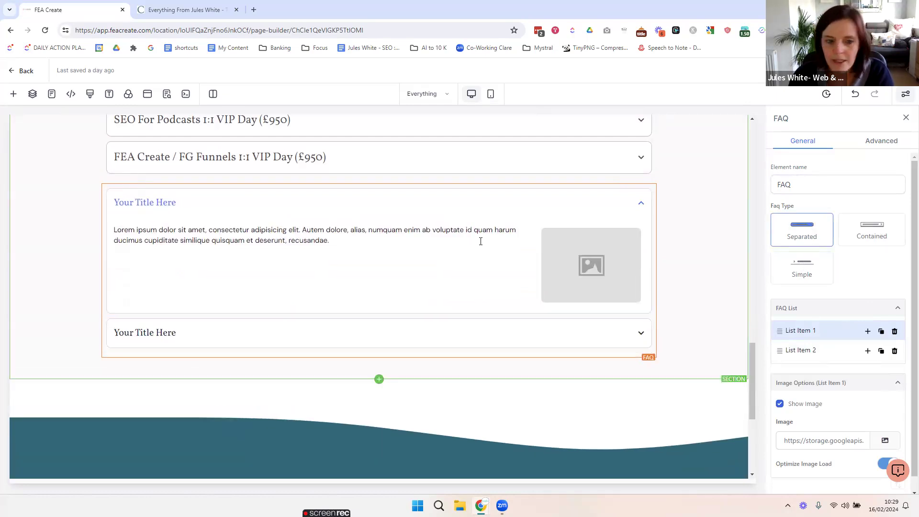
scroll(388, 294, up, 3)
scroll(388, 294, down, 3)
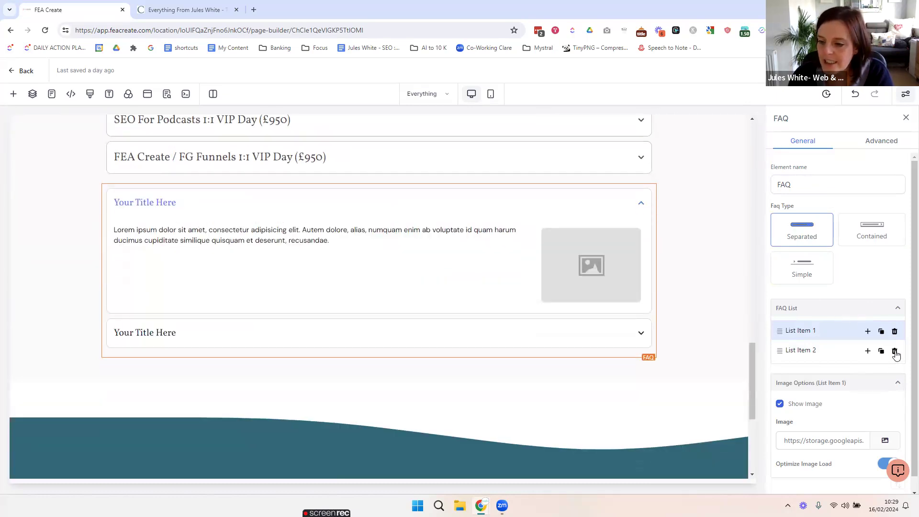
click(895, 351)
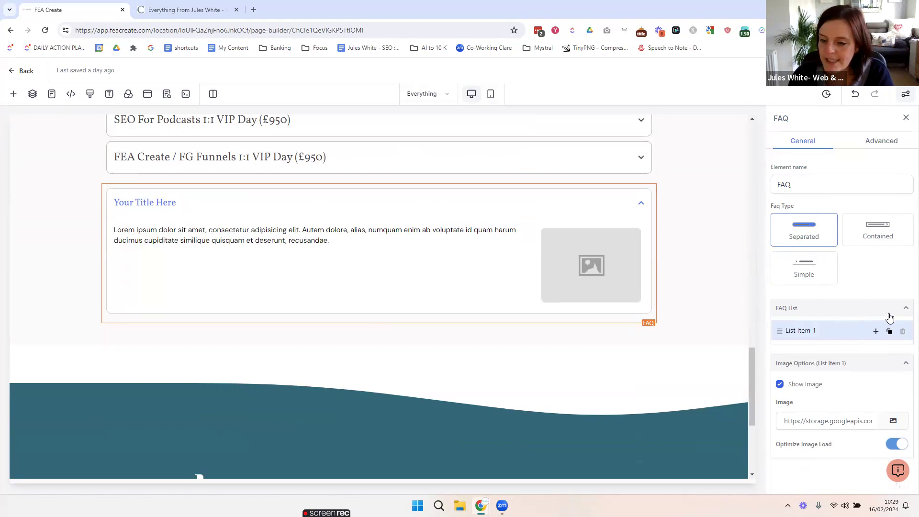
Look through the new FAQ element's advanced settings, covering custom options and spacing, and bring up its color options.
click(879, 151)
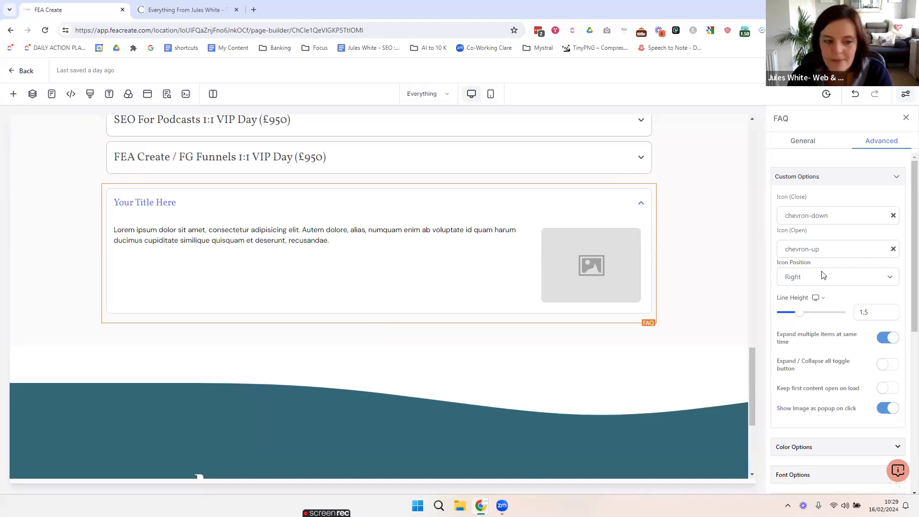
scroll(818, 307, down, 3)
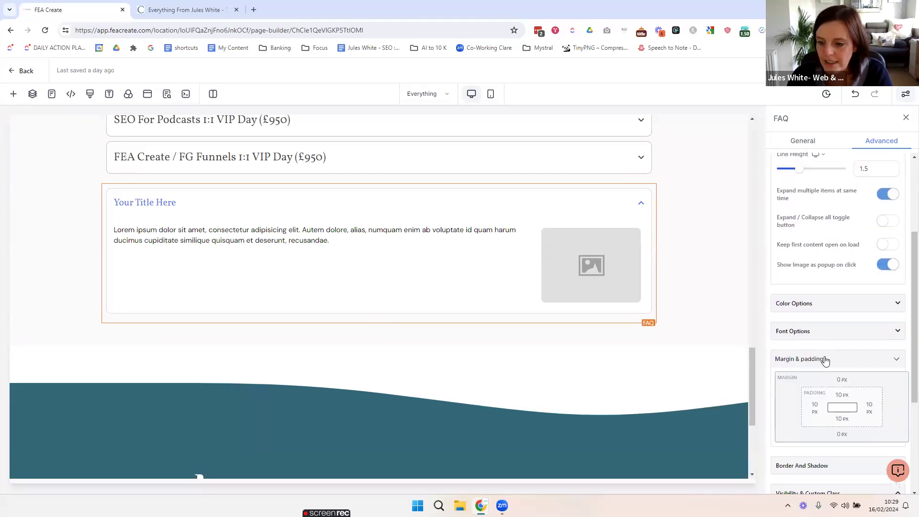
scroll(592, 250, down, 1)
scroll(575, 325, up, 3)
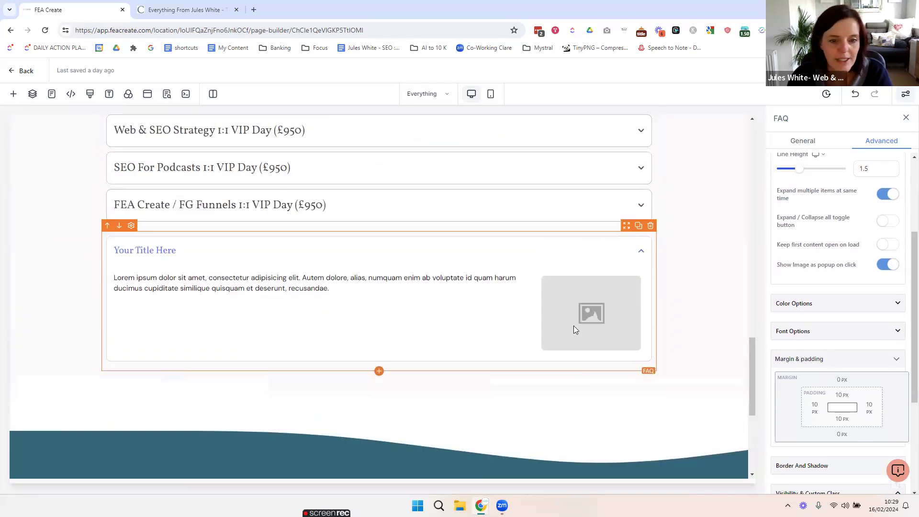
click(831, 304)
scroll(841, 278, down, 2)
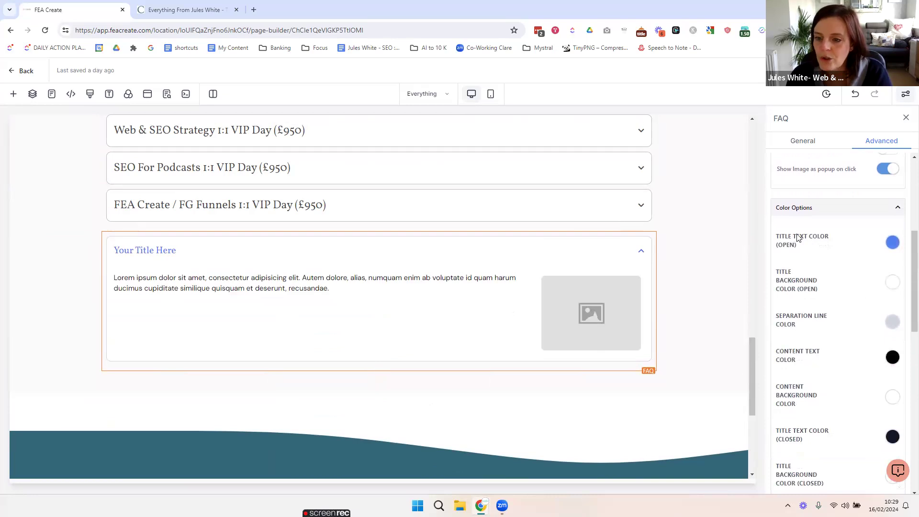
Show the open title's text color choices, try red as its background color, and return the background to white.
drag(831, 240, 772, 239)
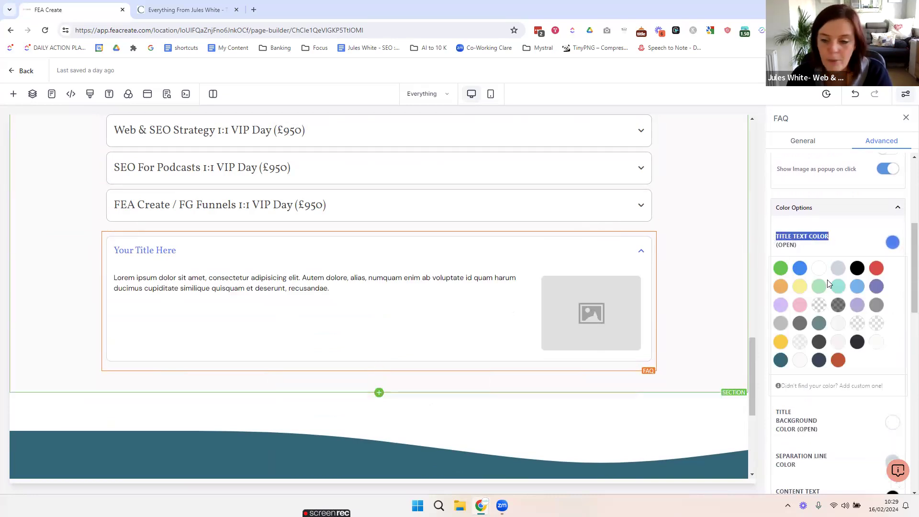
scroll(825, 244, down, 1)
drag(822, 382, 795, 365)
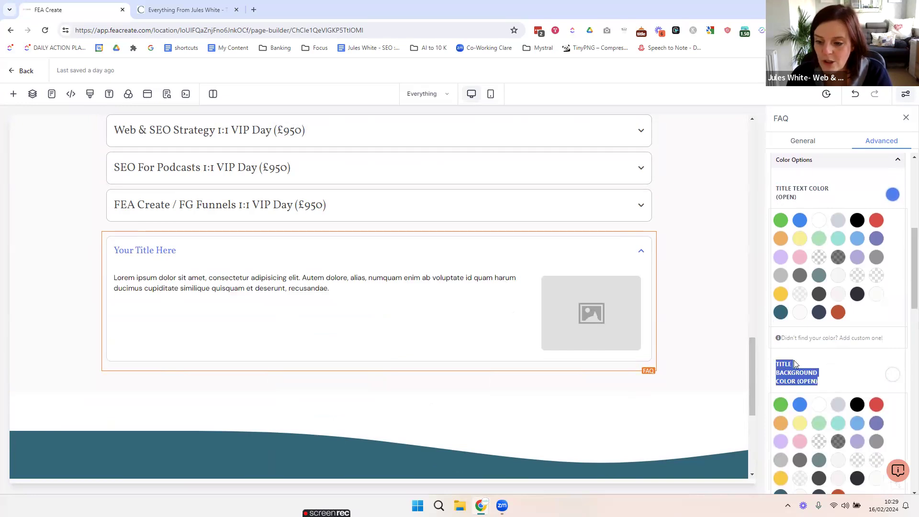
click(882, 406)
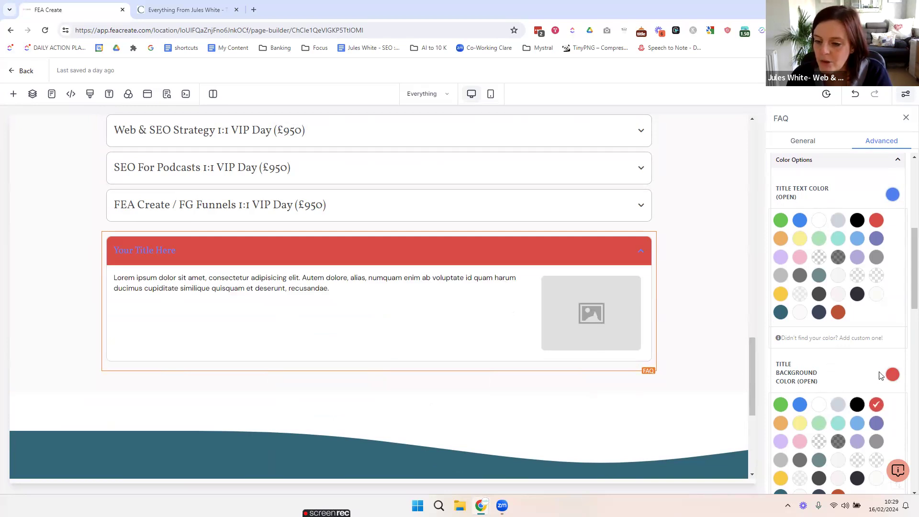
click(820, 406)
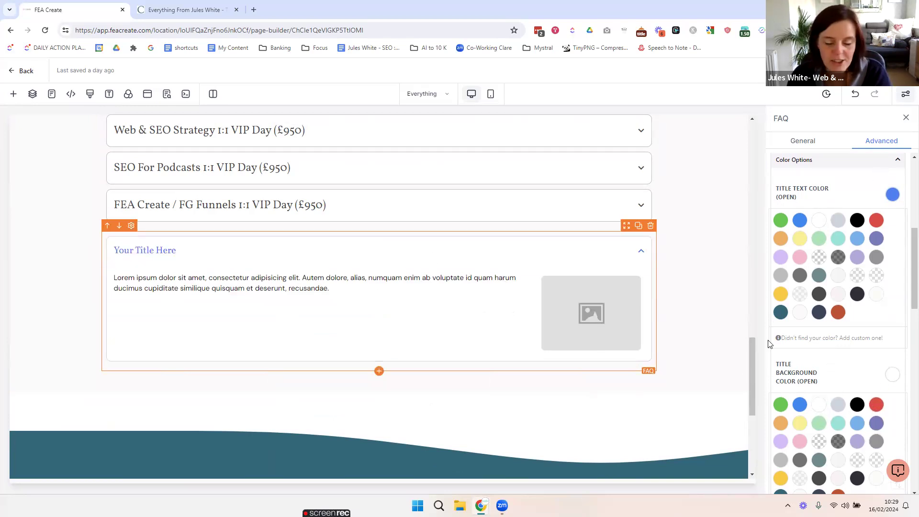
Try red as the new FAQ's separation line color, and set it to white.
scroll(862, 345, down, 2)
scroll(855, 395, down, 3)
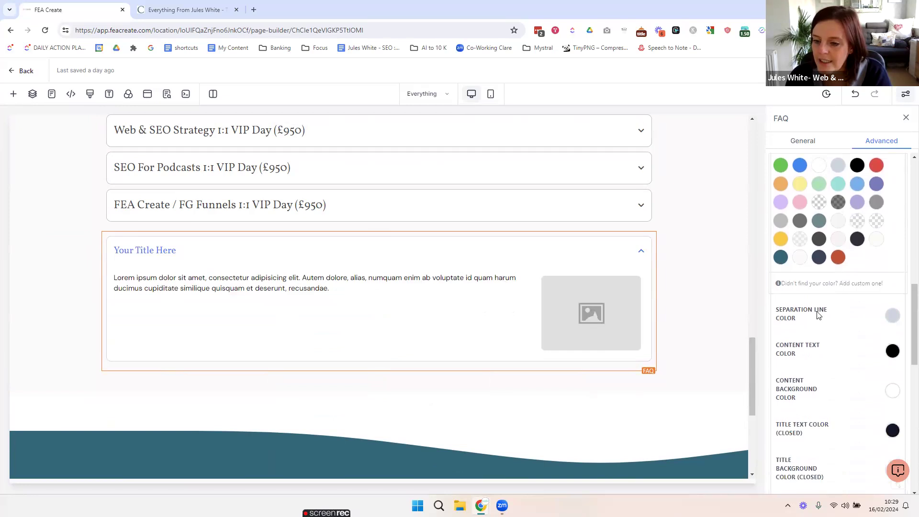
click(817, 315)
click(876, 341)
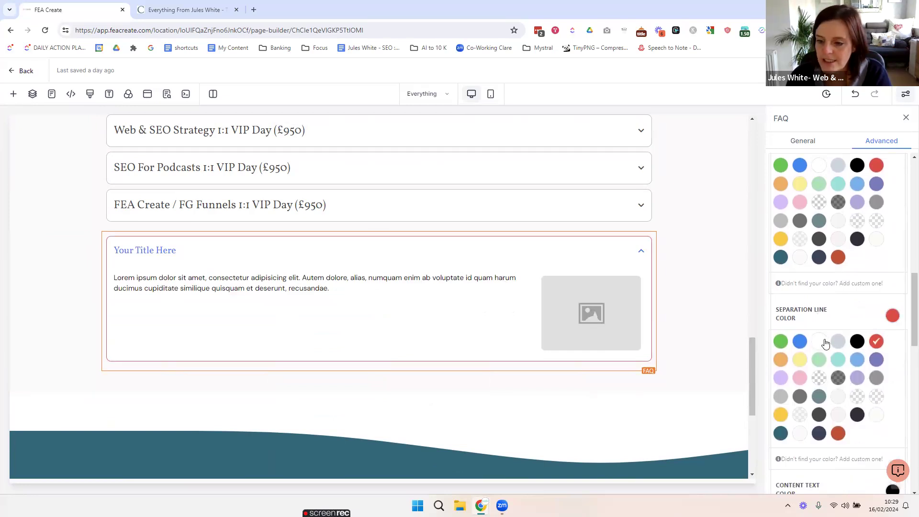
scroll(842, 318, down, 3)
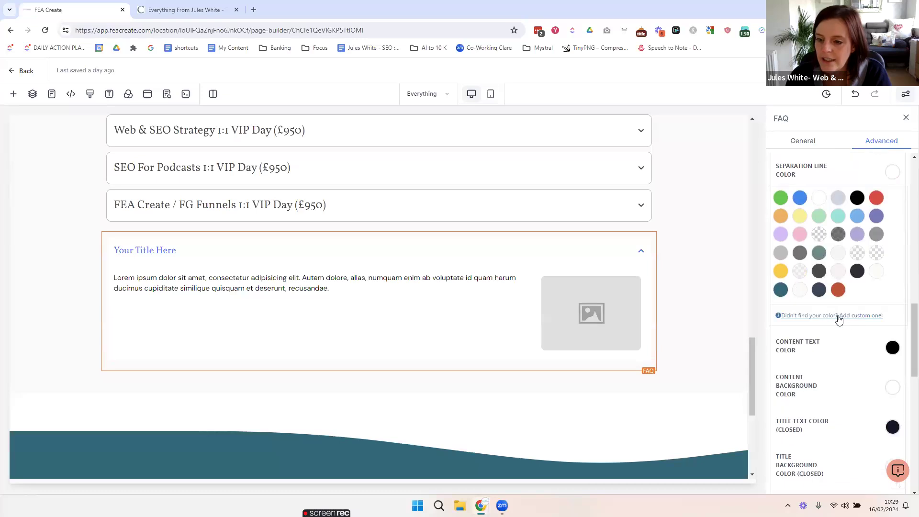
Set the new FAQ's content text color to red and its content background color to blue.
click(893, 347)
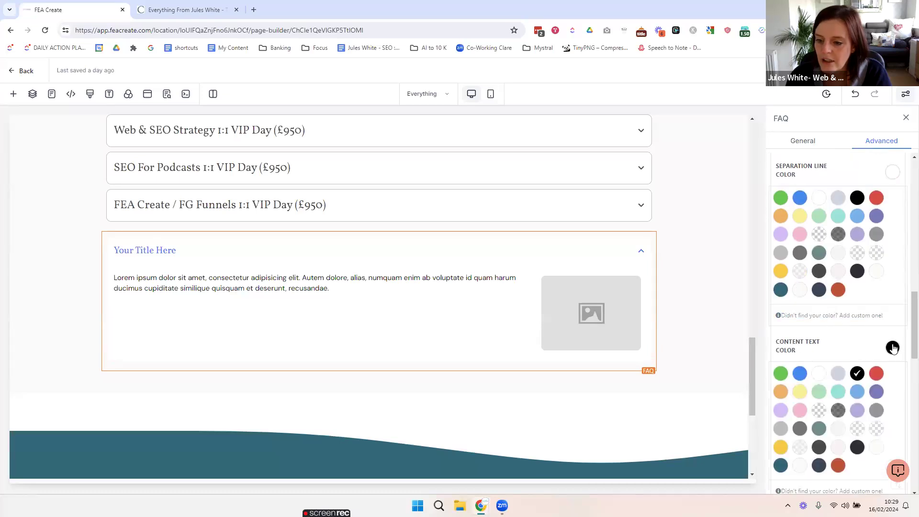
click(875, 376)
scroll(857, 385, down, 3)
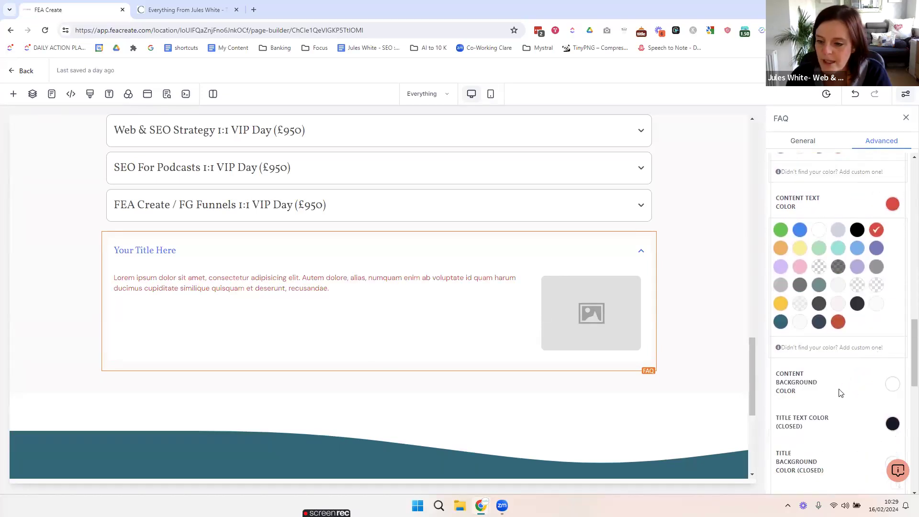
click(894, 386)
click(800, 415)
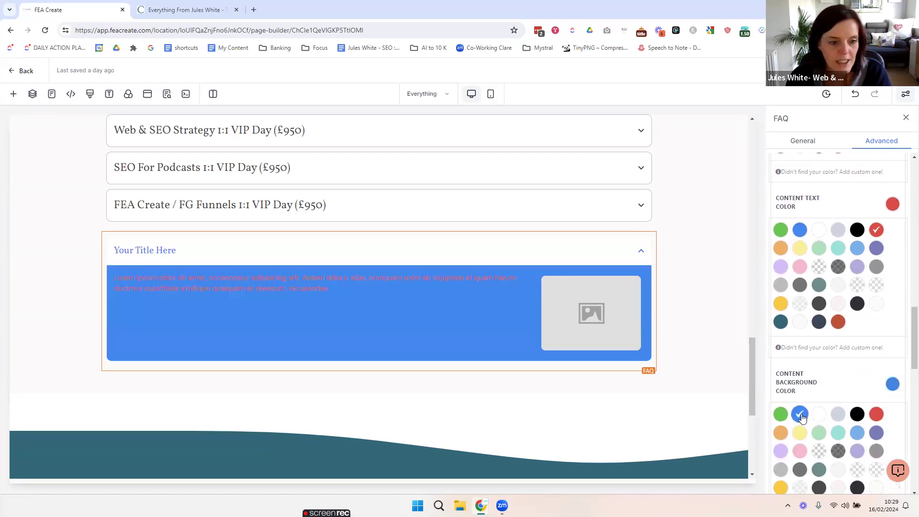
Set the new FAQ's title background color for the open state to red.
scroll(859, 248, down, 8)
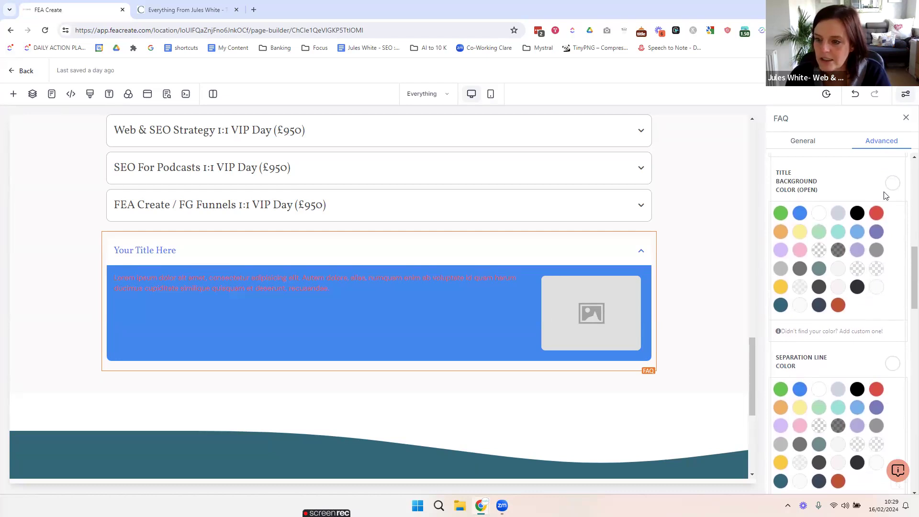
click(877, 213)
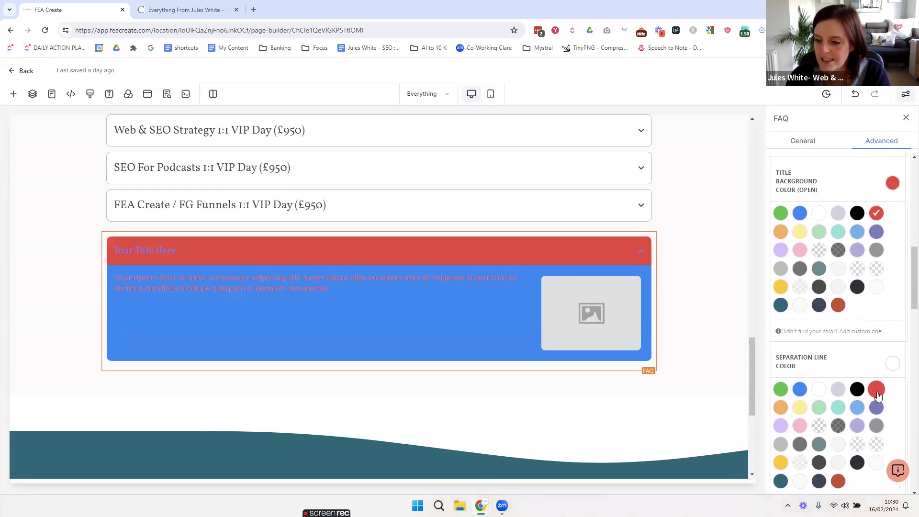
scroll(843, 307, up, 3)
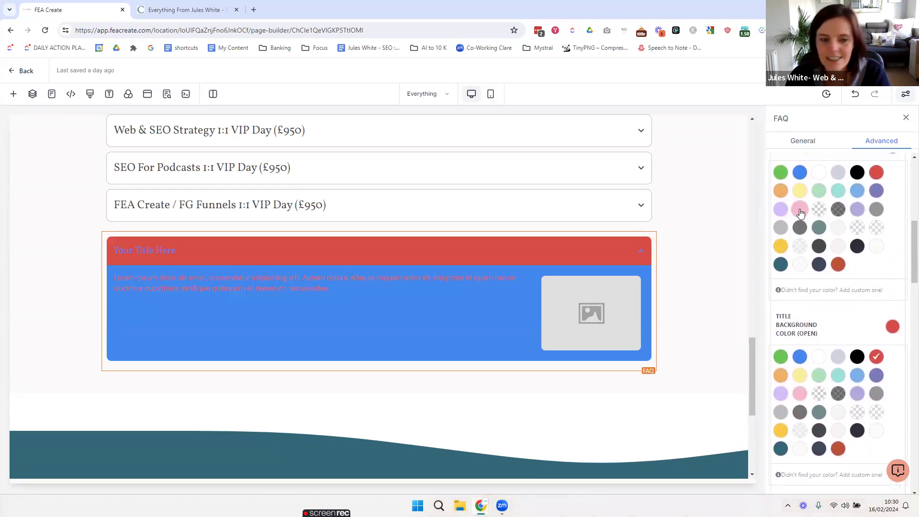
Set the new FAQ's open title text color to pink and its content text color to white.
scroll(858, 330, down, 5)
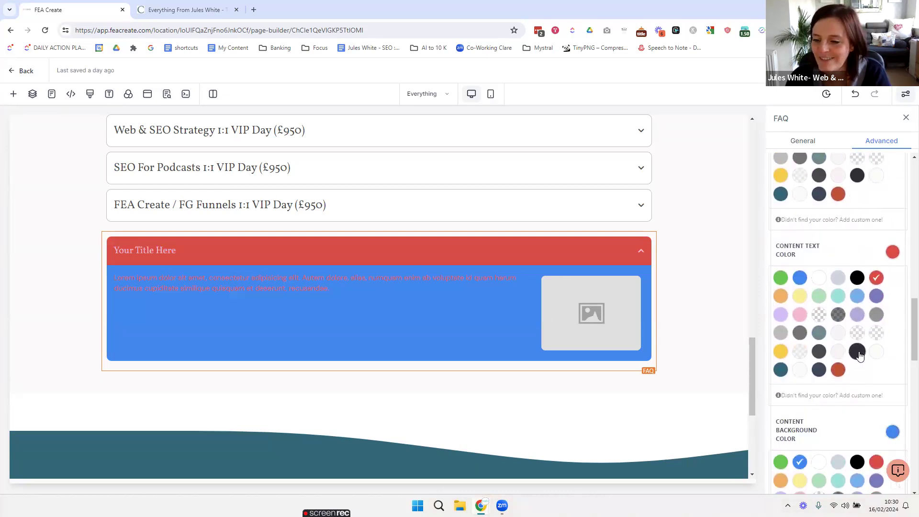
scroll(862, 359, down, 5)
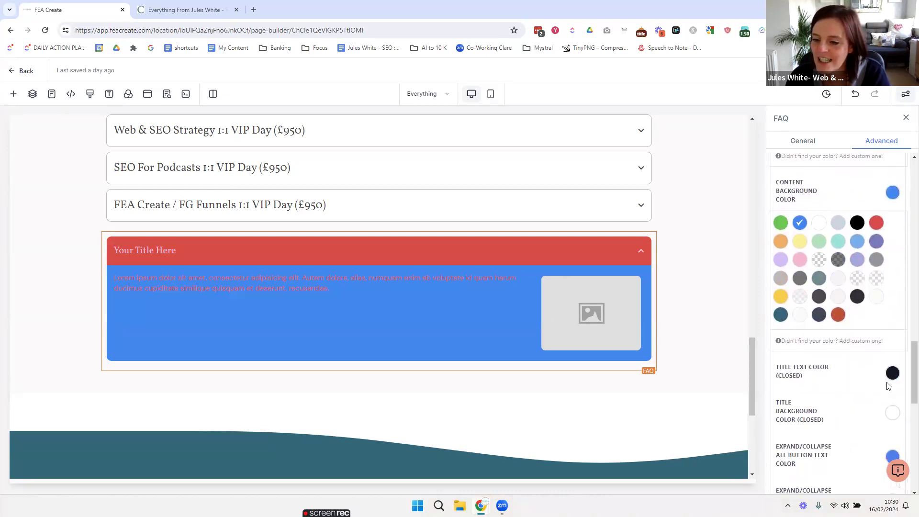
scroll(878, 346, up, 3)
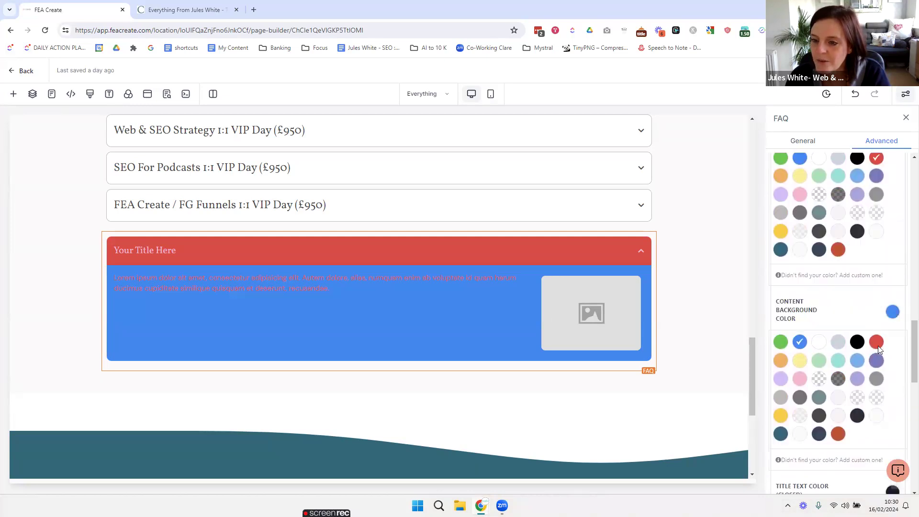
scroll(855, 330, up, 3)
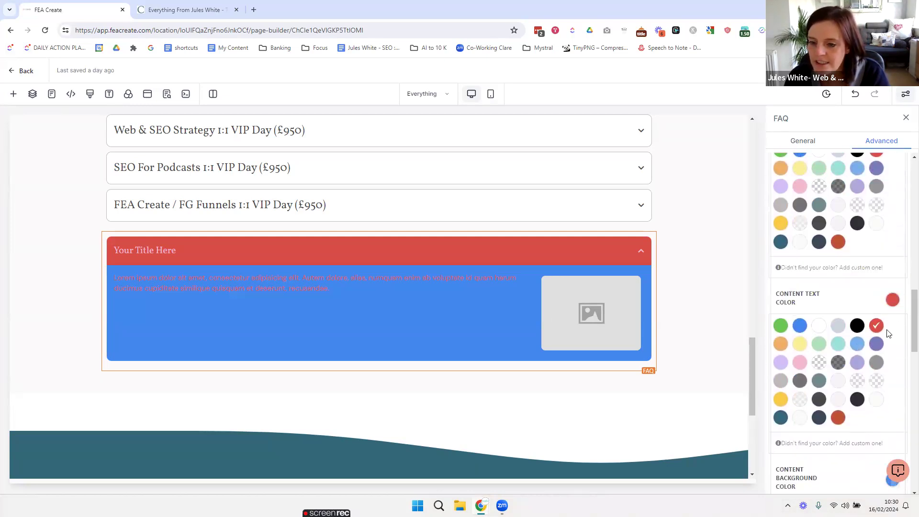
click(821, 328)
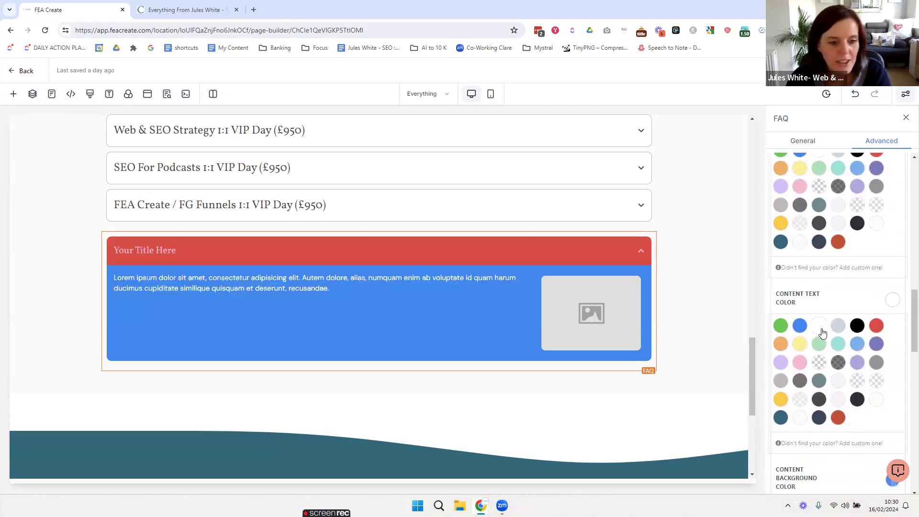
Set the new FAQ's Expand/Collapse All button border color to red.
scroll(820, 328, down, 8)
scroll(870, 372, down, 2)
scroll(868, 314, up, 5)
scroll(899, 262, down, 2)
scroll(899, 318, down, 1)
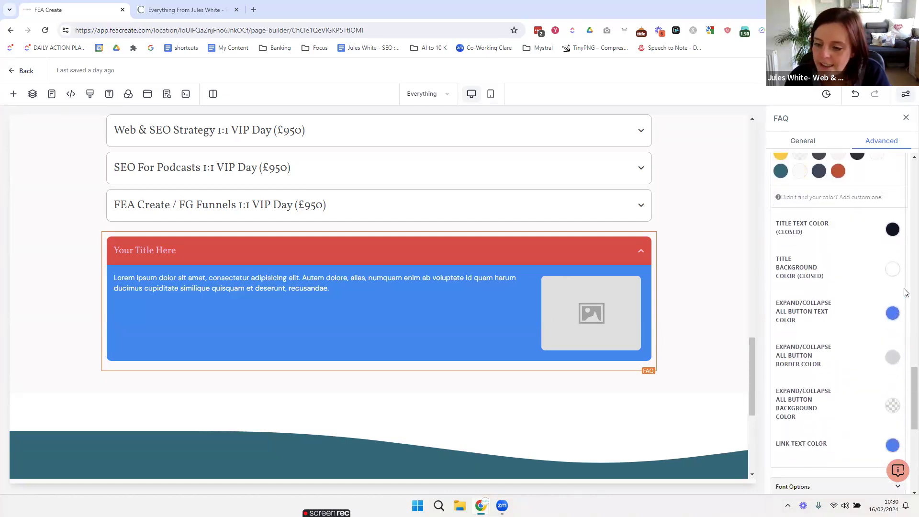
scroll(886, 316, down, 2)
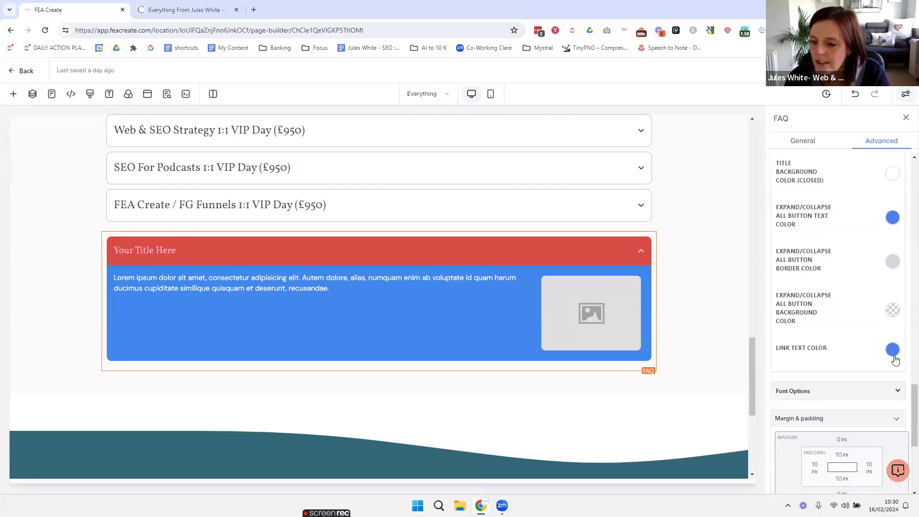
click(893, 350)
click(893, 350)
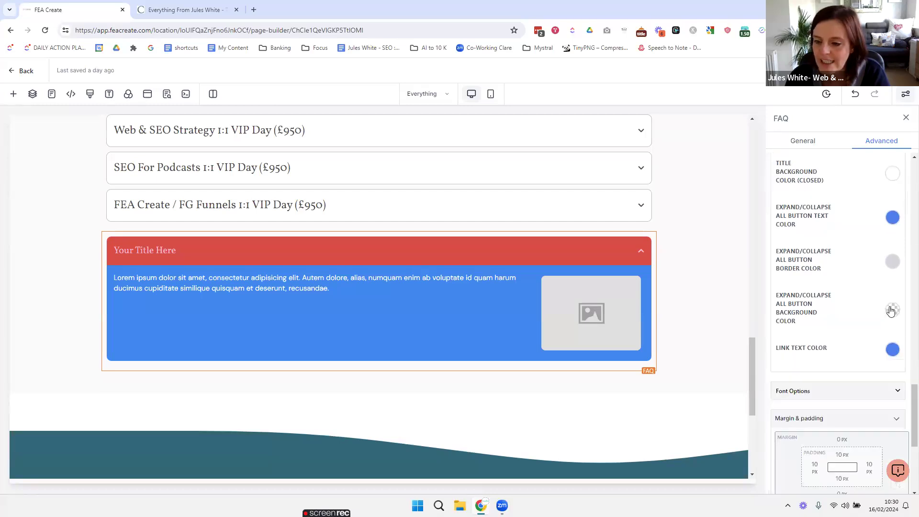
click(893, 262)
click(877, 292)
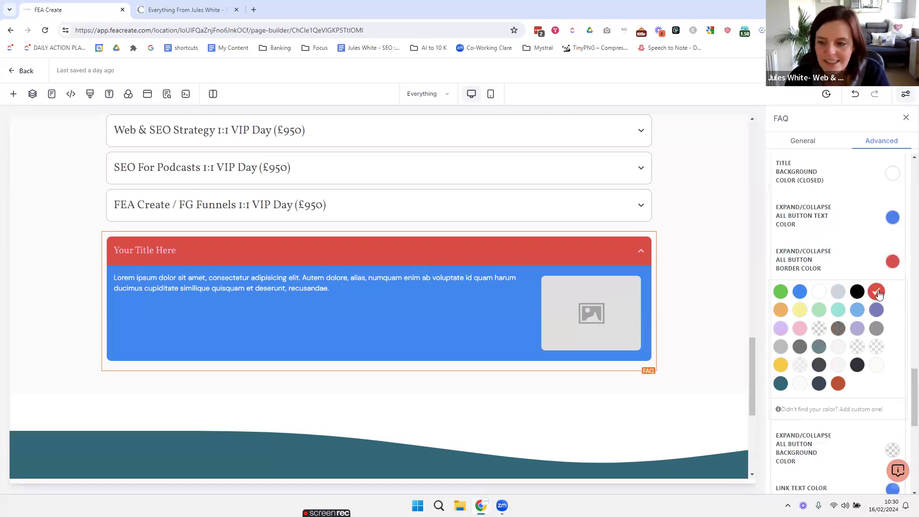
Show the new FAQ's margin and padding, border and shadow, visibility and custom class options.
scroll(880, 293, down, 5)
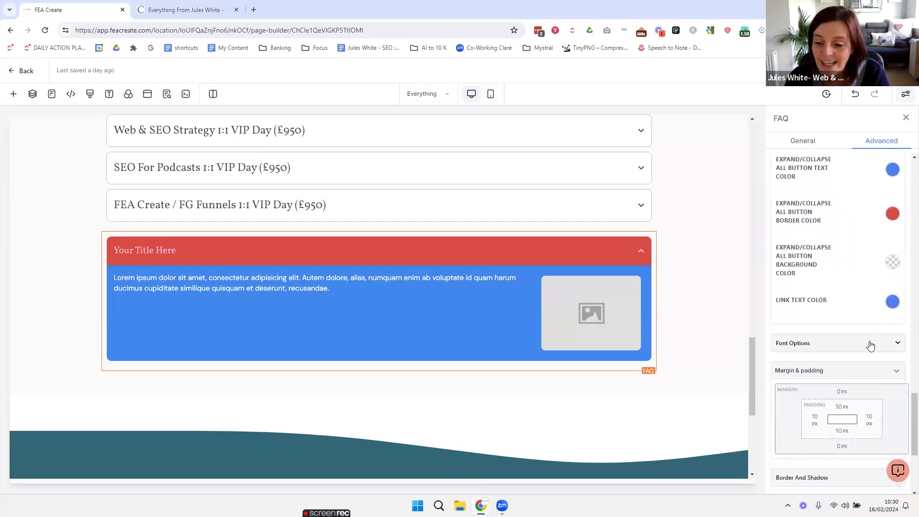
scroll(857, 330, down, 3)
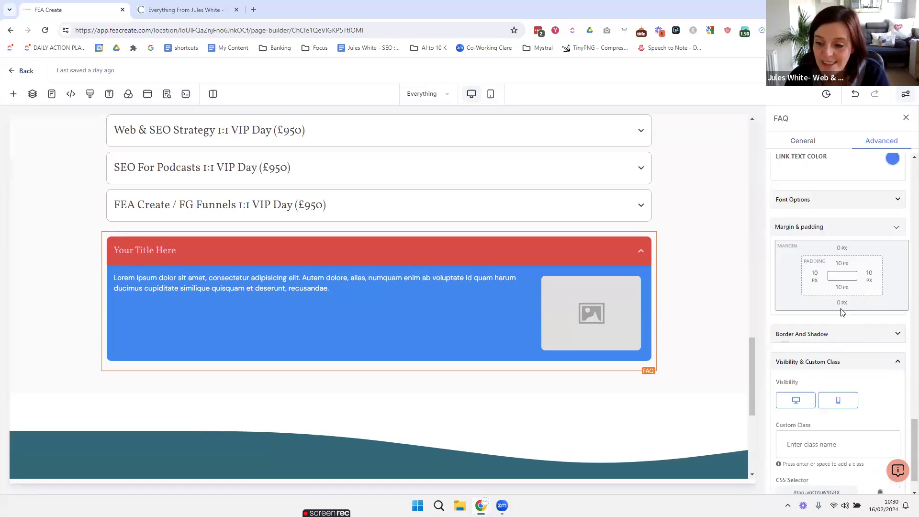
click(857, 334)
scroll(834, 333, down, 3)
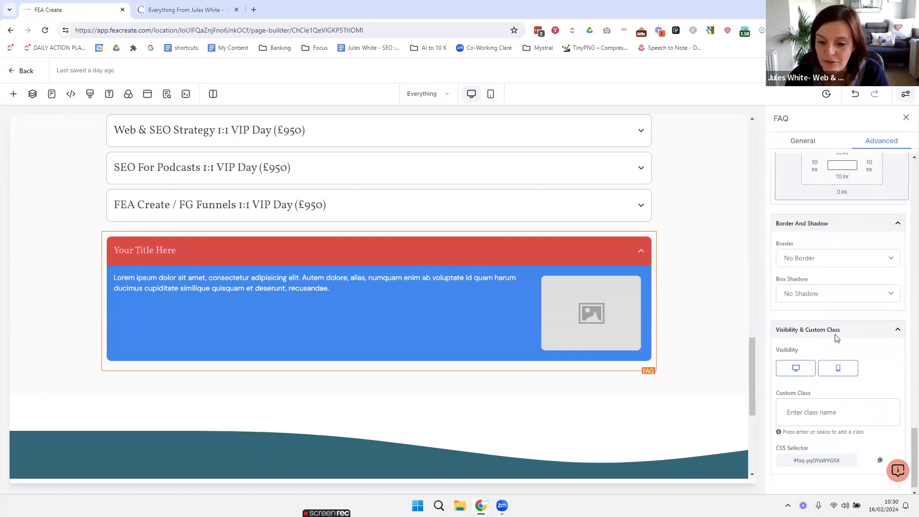
scroll(837, 338, up, 10)
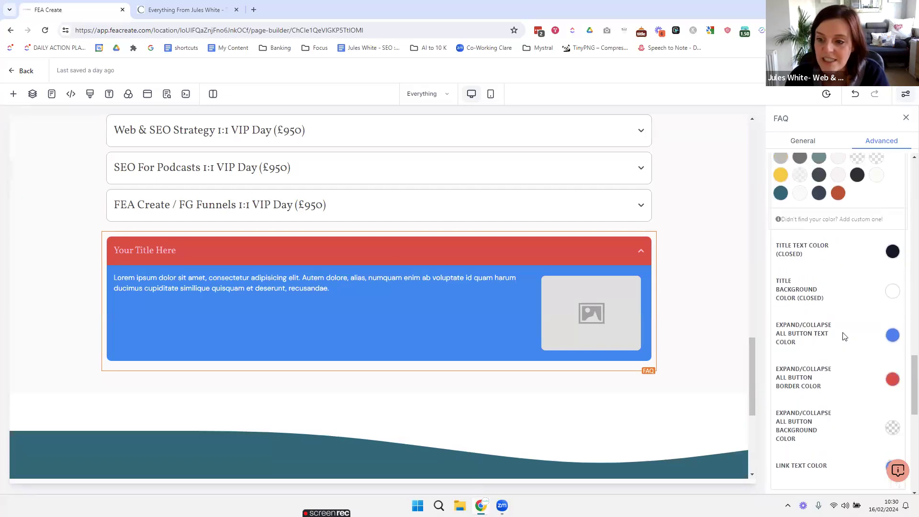
Return to the new FAQ's general settings and delete this demo element from below the offers accordion.
click(808, 138)
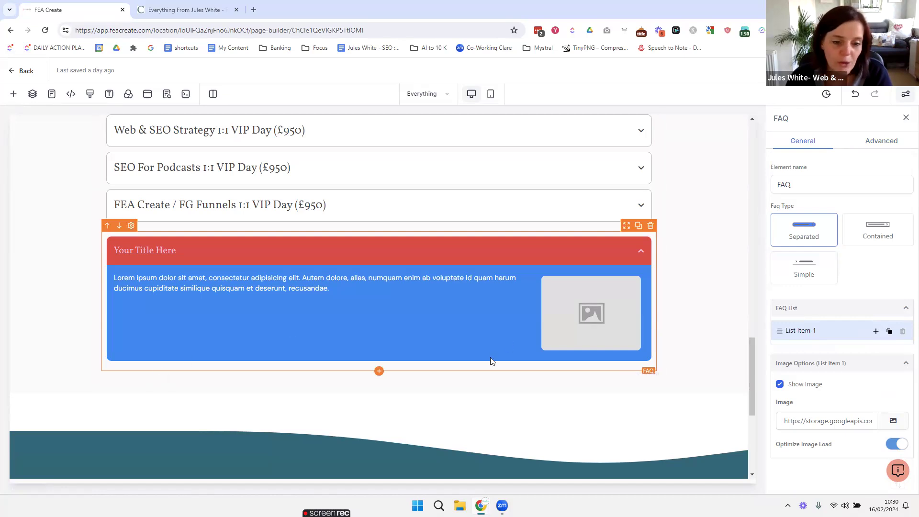
scroll(457, 361, up, 3)
mouse_move(606, 393)
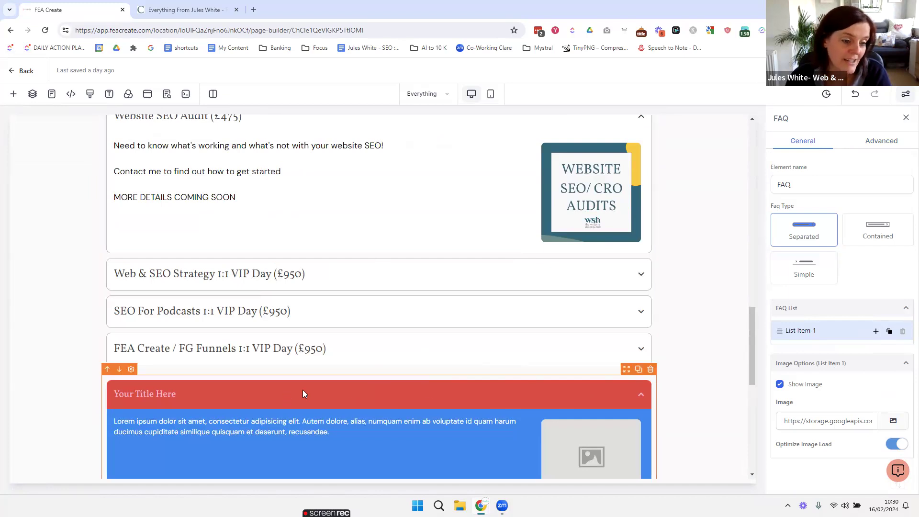
scroll(303, 389, down, 2)
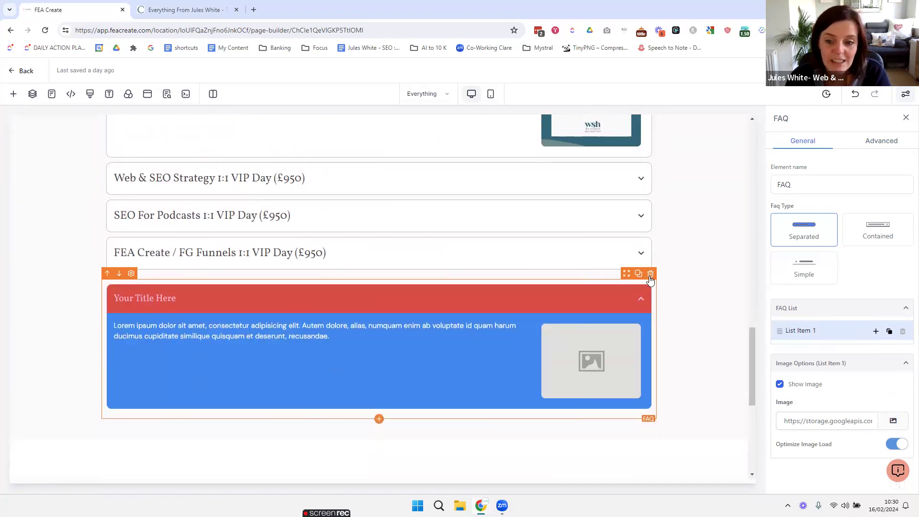
key(Delete)
Review the page from the end of the offers accordion back up to the header navigation.
scroll(665, 288, up, 4)
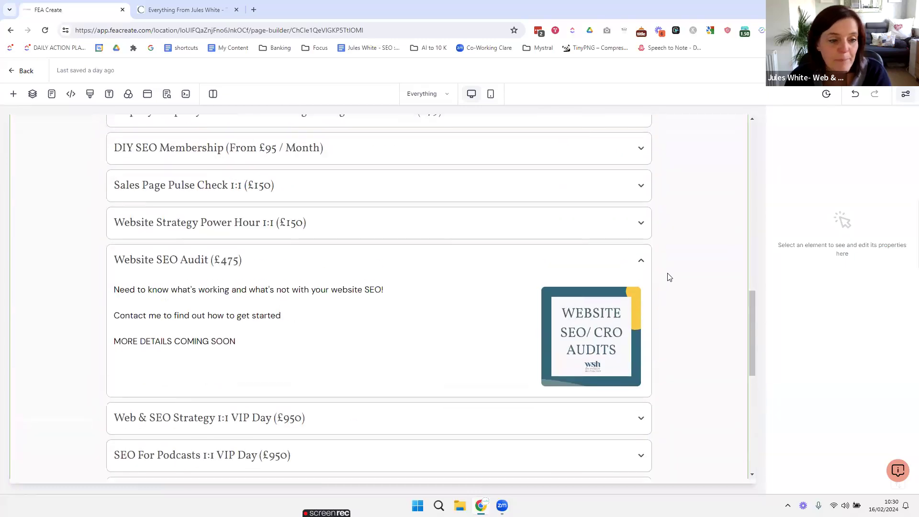
scroll(669, 278, down, 7)
scroll(669, 277, up, 13)
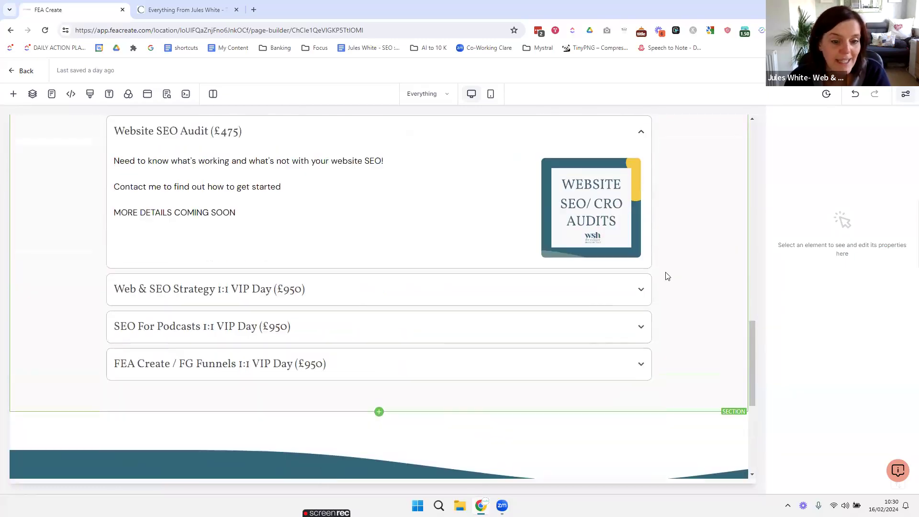
scroll(668, 276, up, 10)
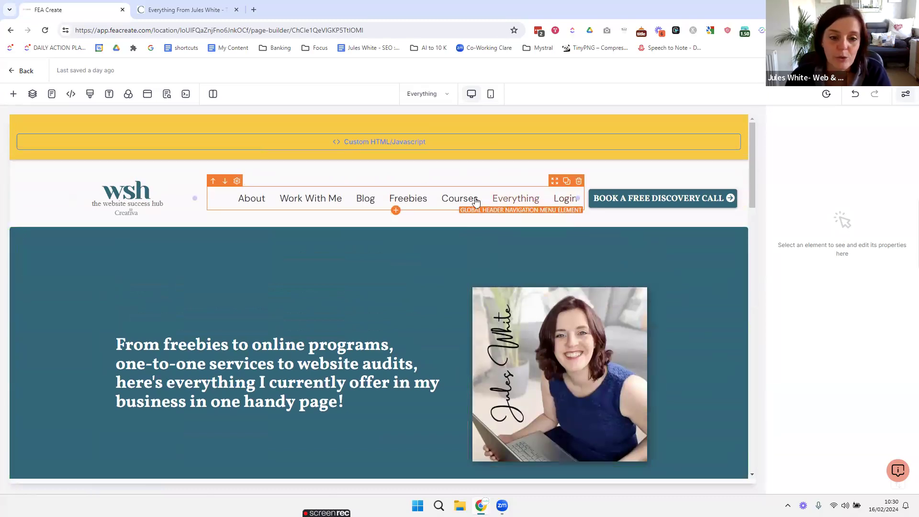
Switch to the live Everything page and show the Work With Me and Courses submenus in its navigation.
mouse_move(301, 202)
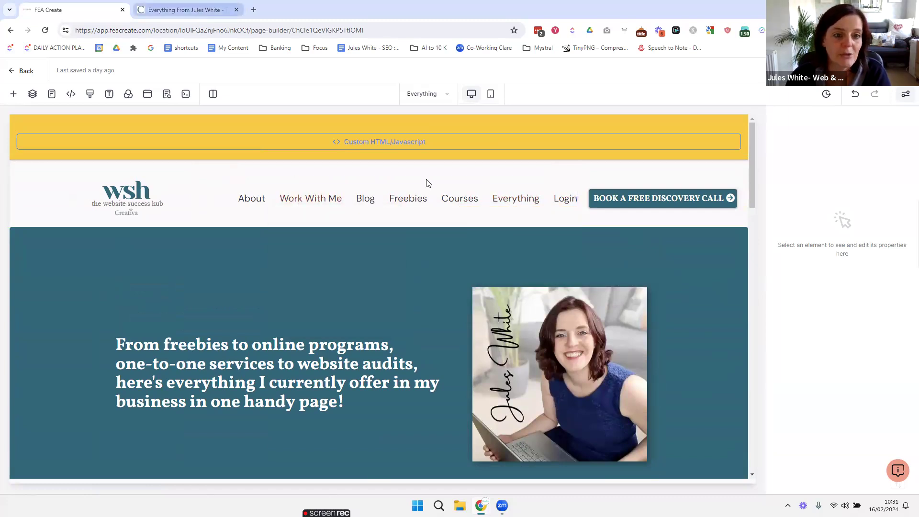
click(186, 9)
mouse_move(420, 109)
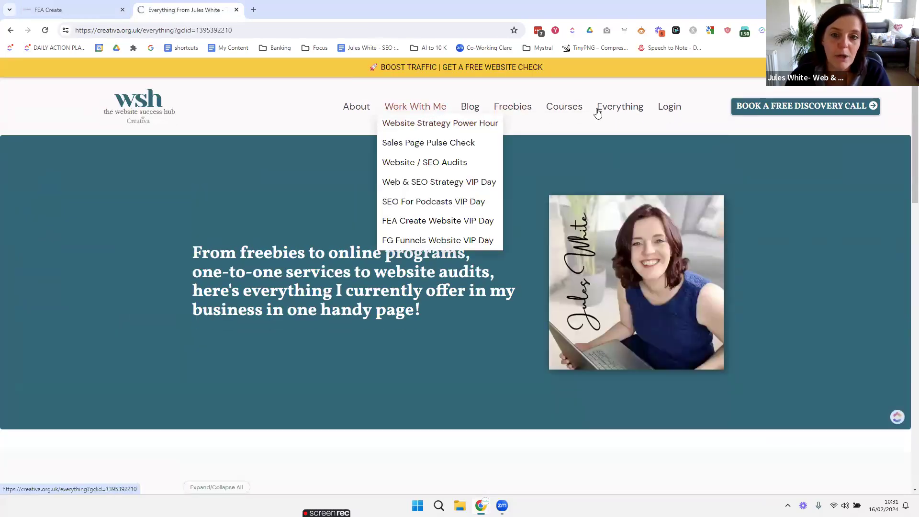
mouse_move(571, 110)
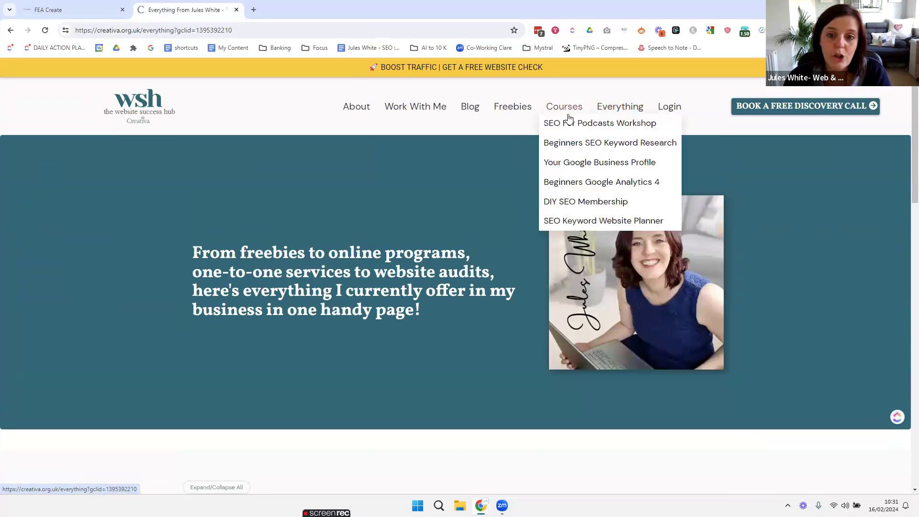
Look through the live page's full list of offers and return to its header.
scroll(452, 334, down, 4)
scroll(469, 317, up, 4)
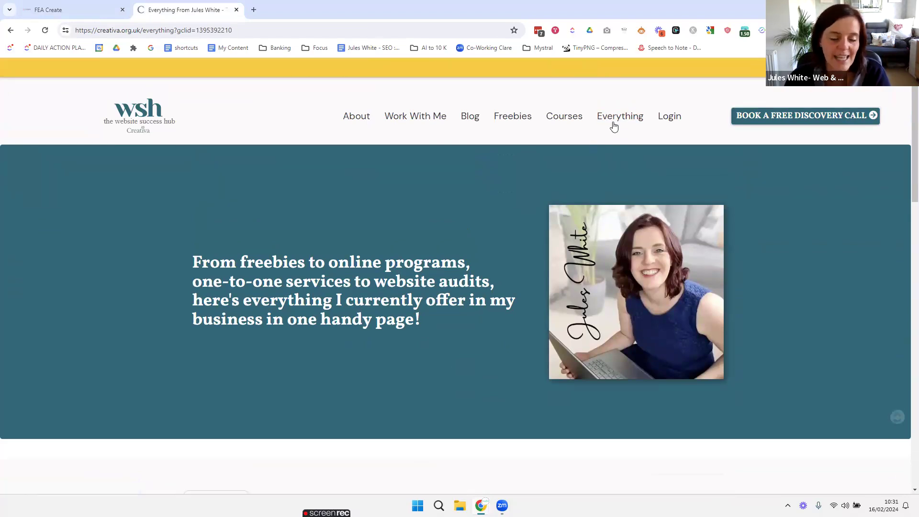
scroll(589, 139, down, 8)
scroll(589, 191, down, 3)
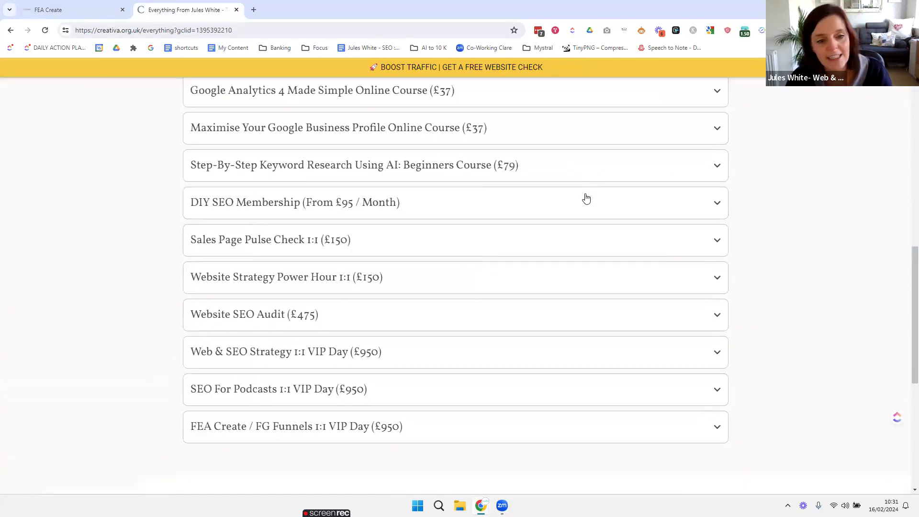
scroll(512, 230, down, 5)
scroll(515, 240, up, 10)
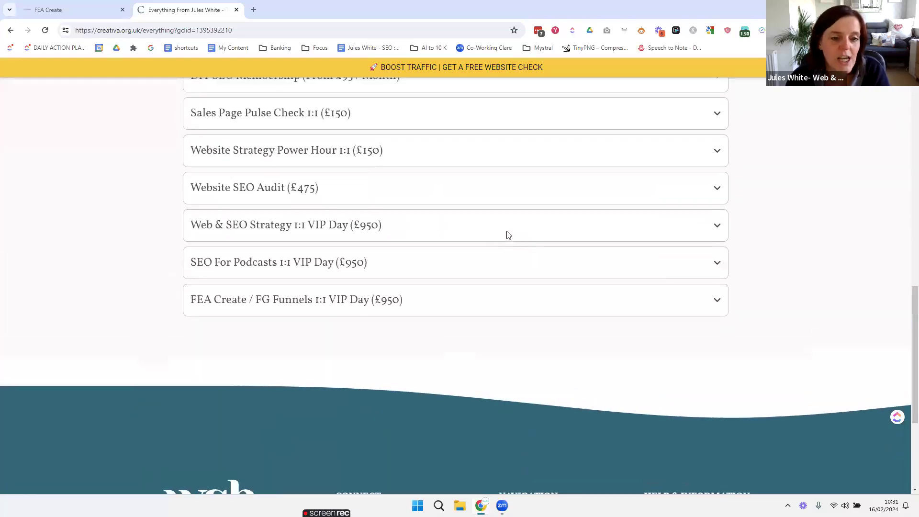
scroll(509, 235, up, 7)
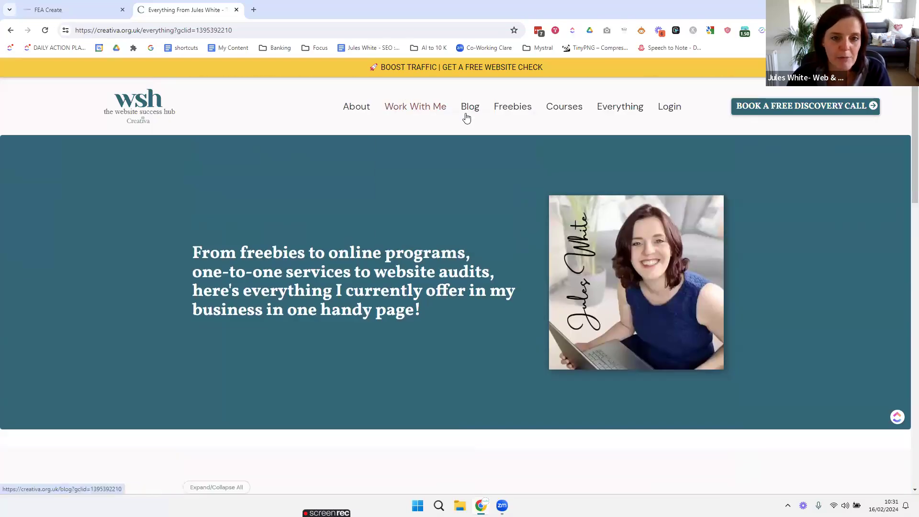